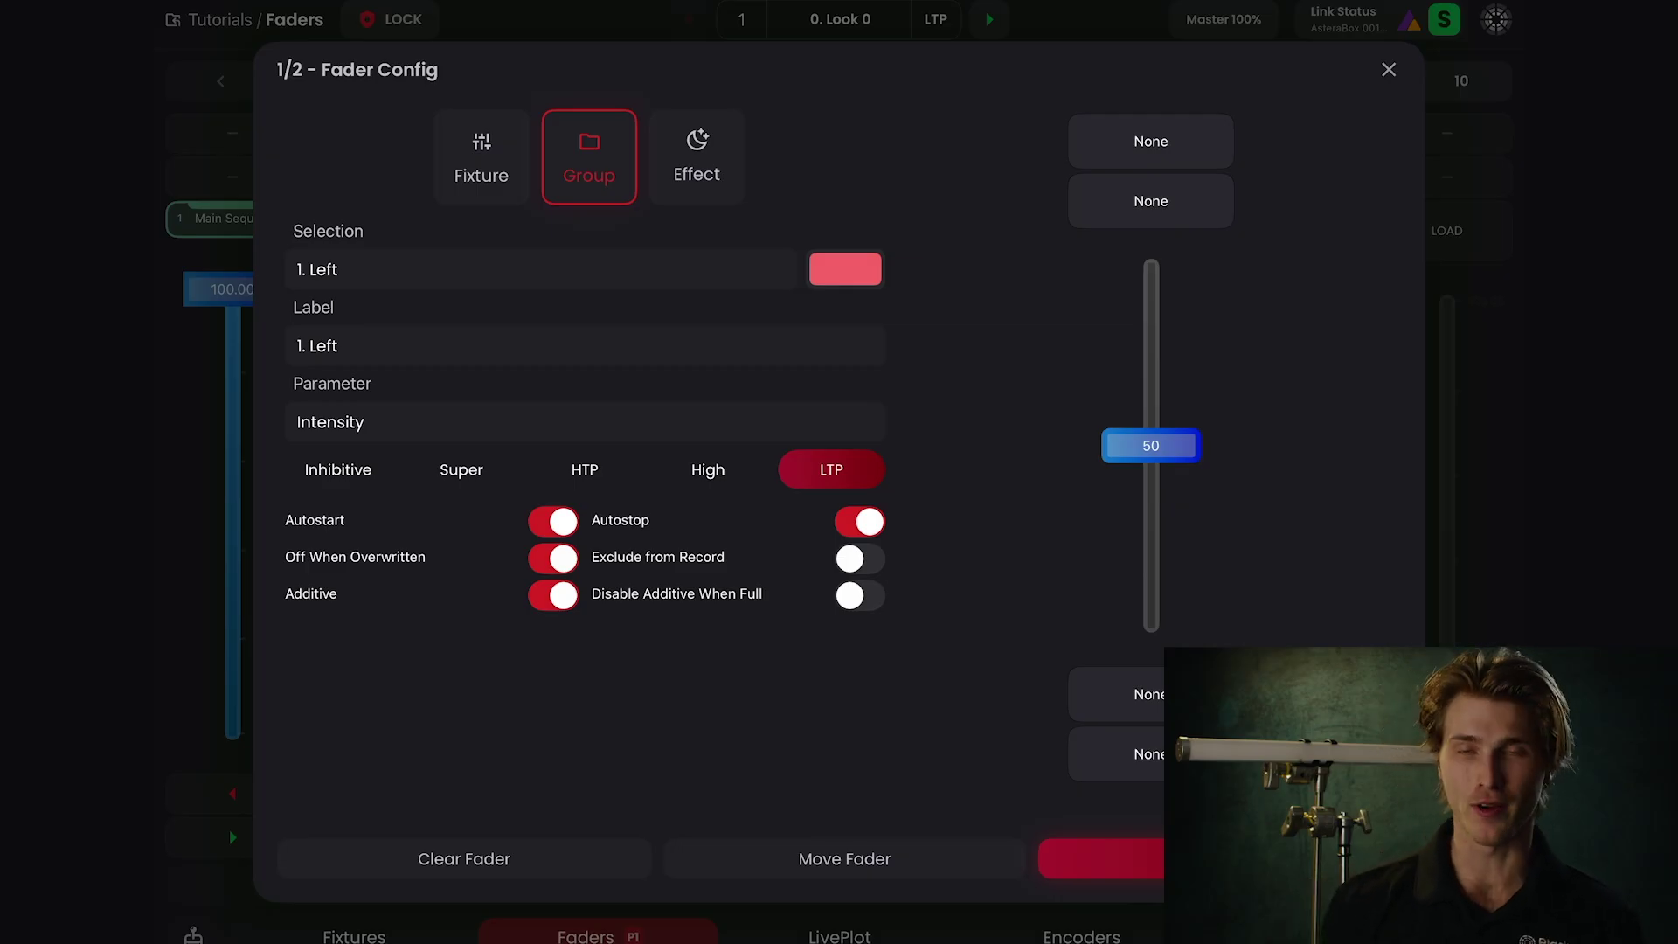
# Look through the High, HTP, Super and Inhibitive priority options for the first Left group fader, ending on LTP
pyautogui.click(712, 466)
pyautogui.click(588, 472)
pyautogui.click(472, 471)
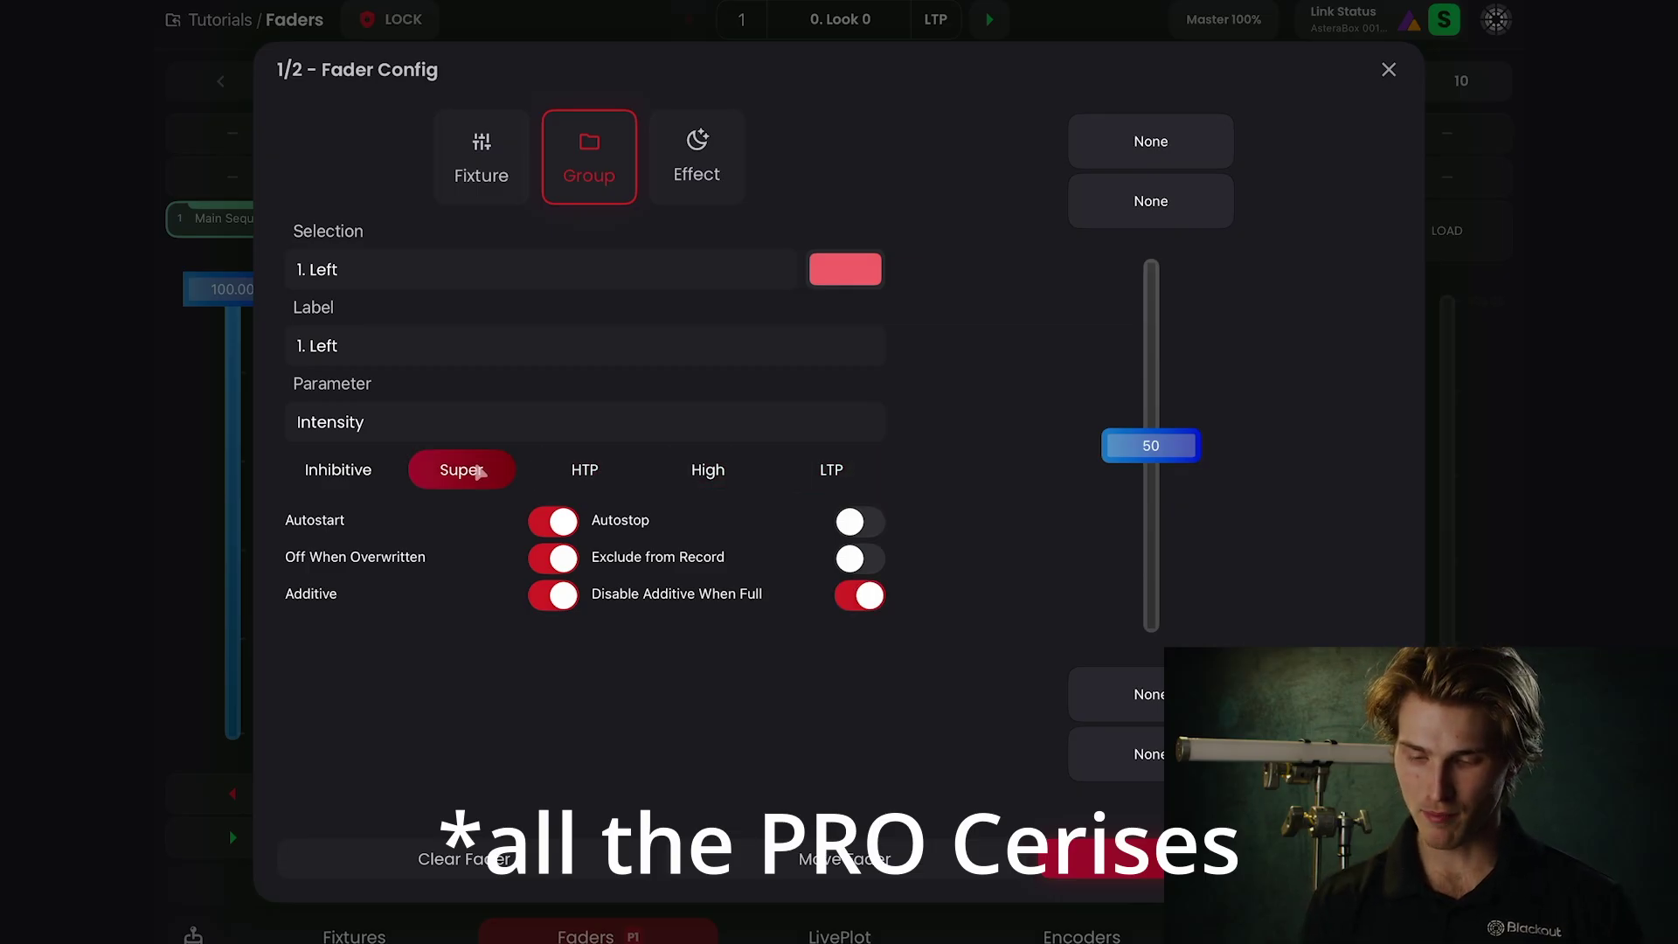
pyautogui.click(349, 465)
pyautogui.click(829, 469)
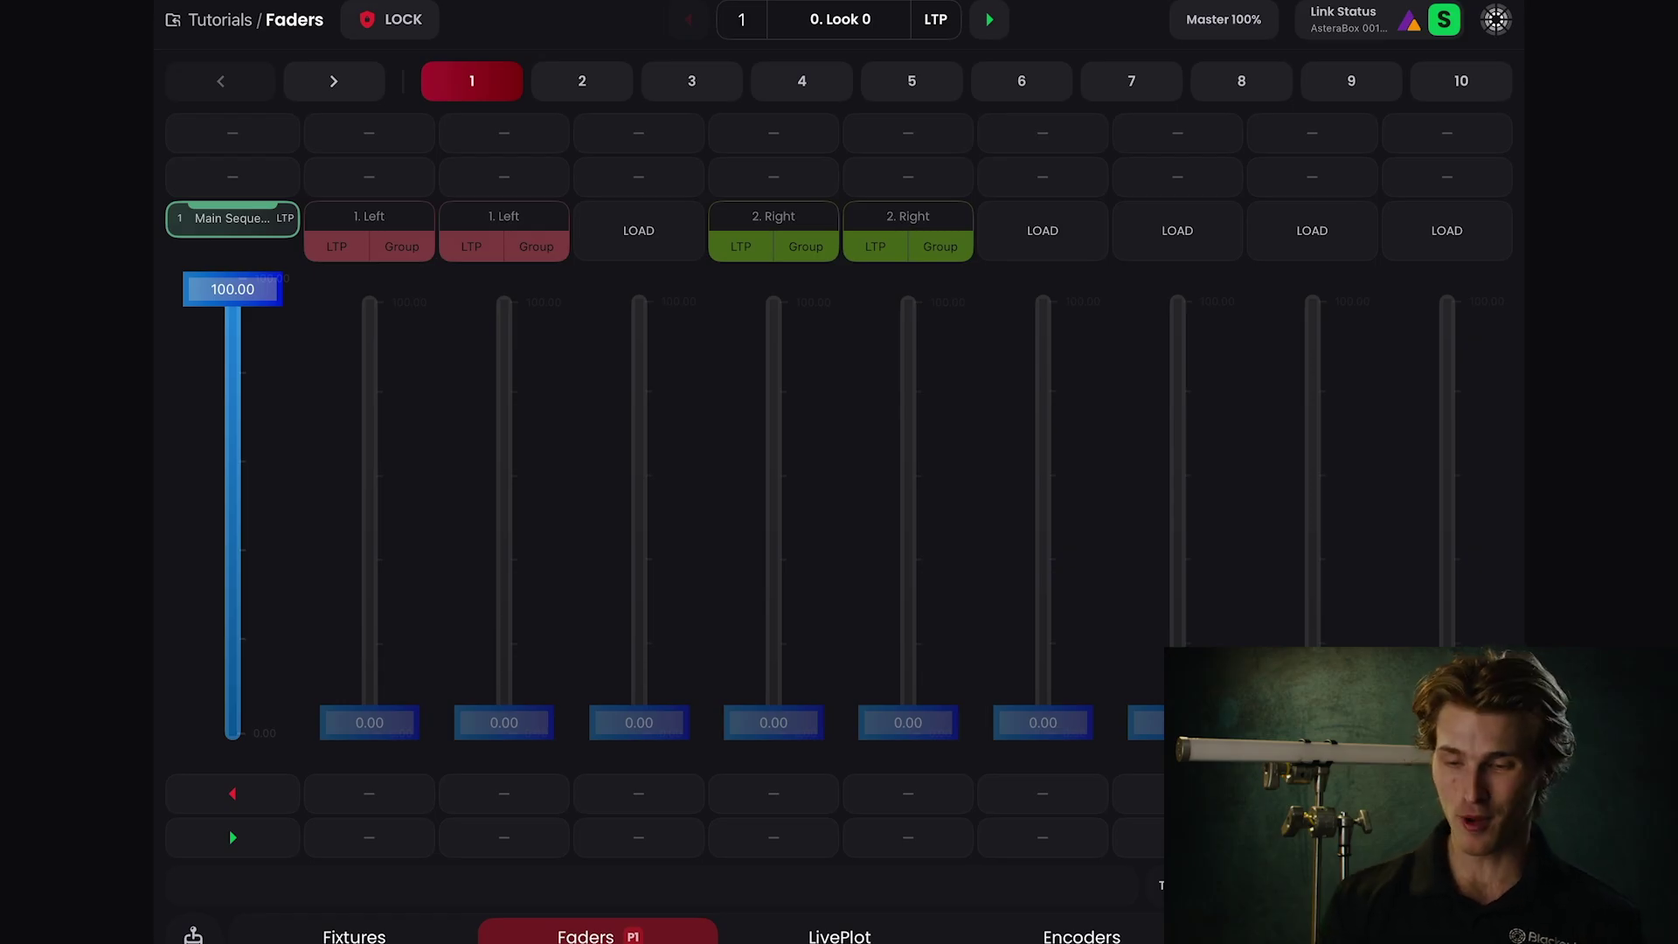
# Alternate control between the two LTP Left faders, setting the first to 29.32, the second to 21.17 and the first to 47.69 before raising it further
pyautogui.moveTo(369, 722); pyautogui.dragTo(369, 602)
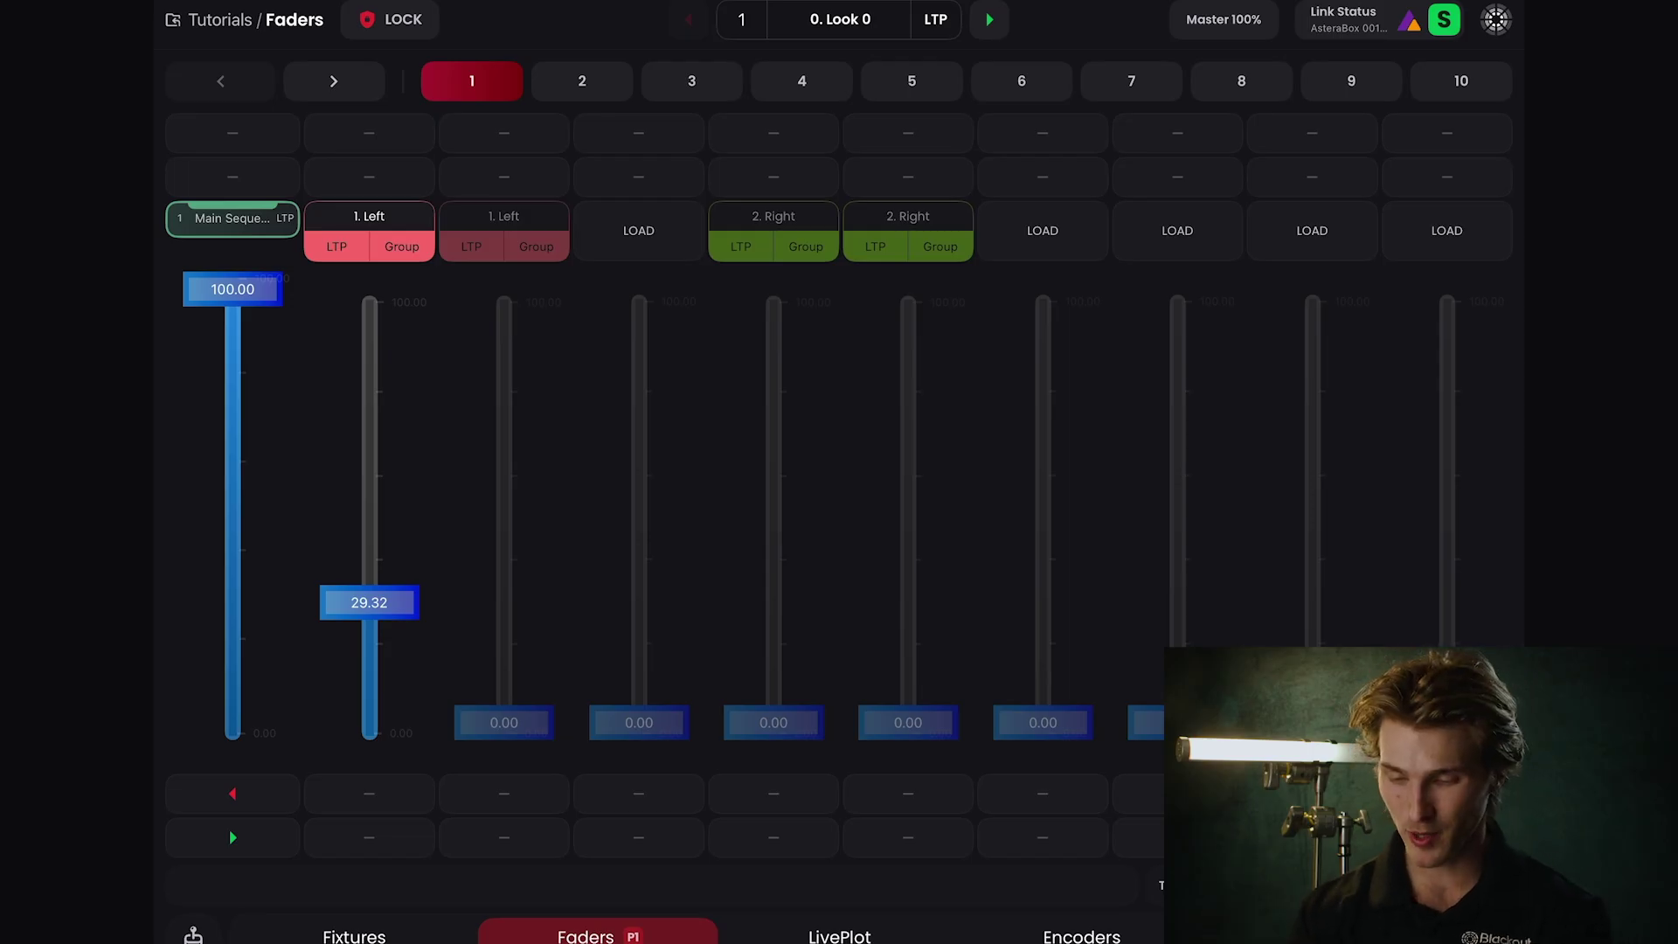
pyautogui.moveTo(504, 722); pyautogui.dragTo(503, 636)
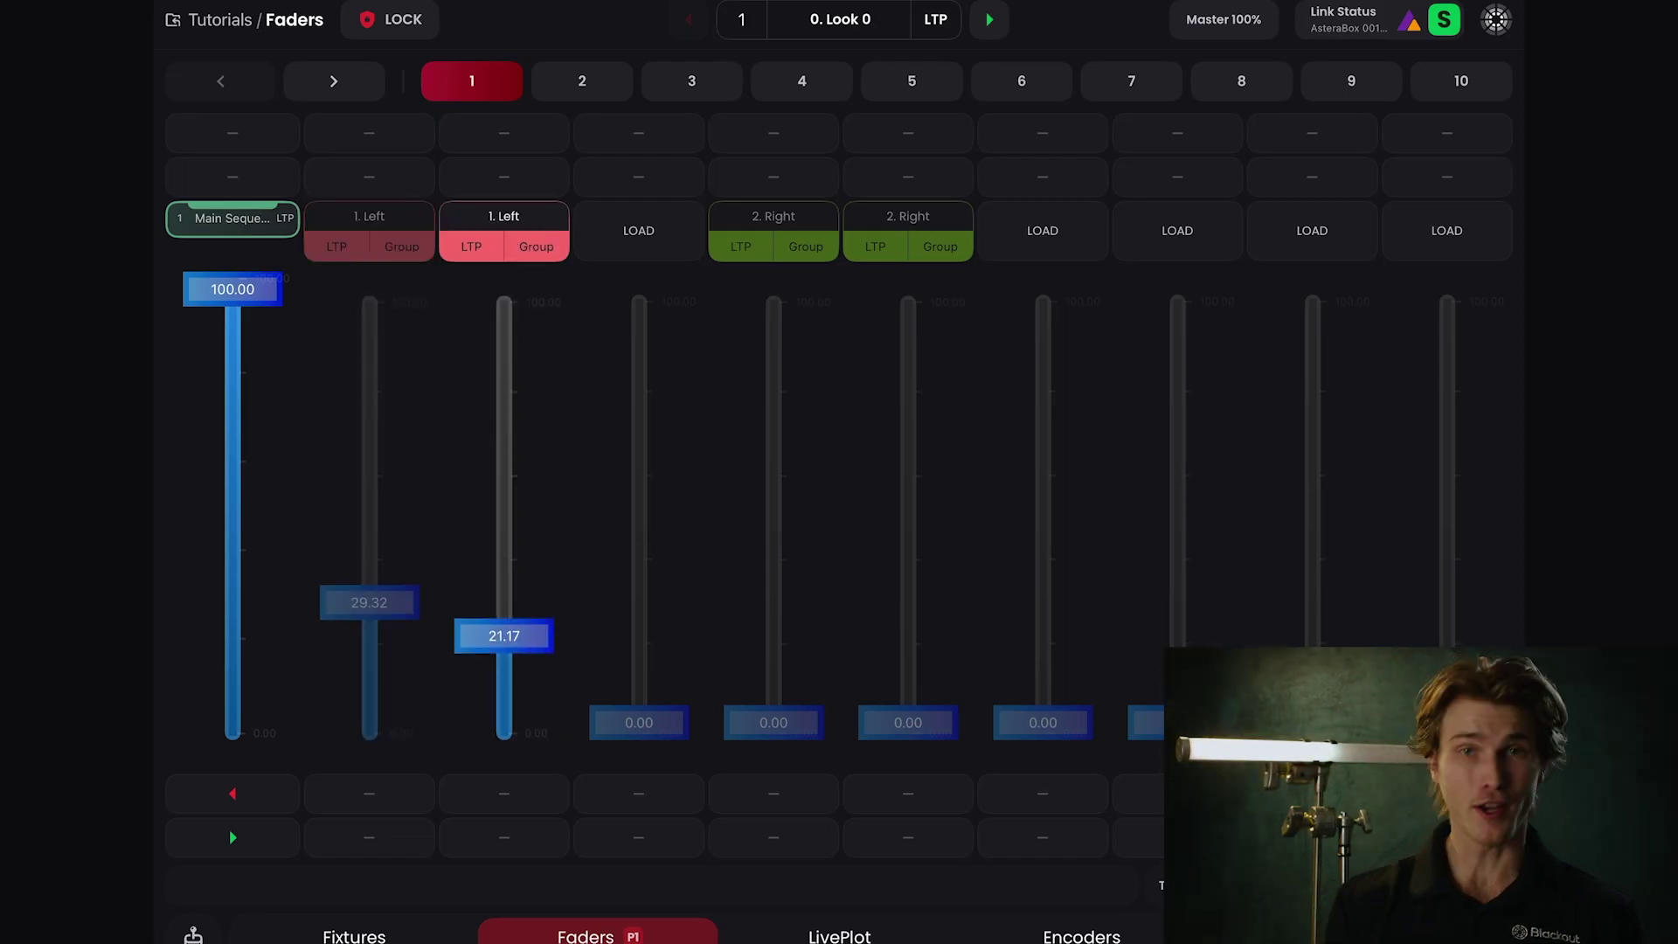
pyautogui.moveTo(369, 603); pyautogui.dragTo(368, 526)
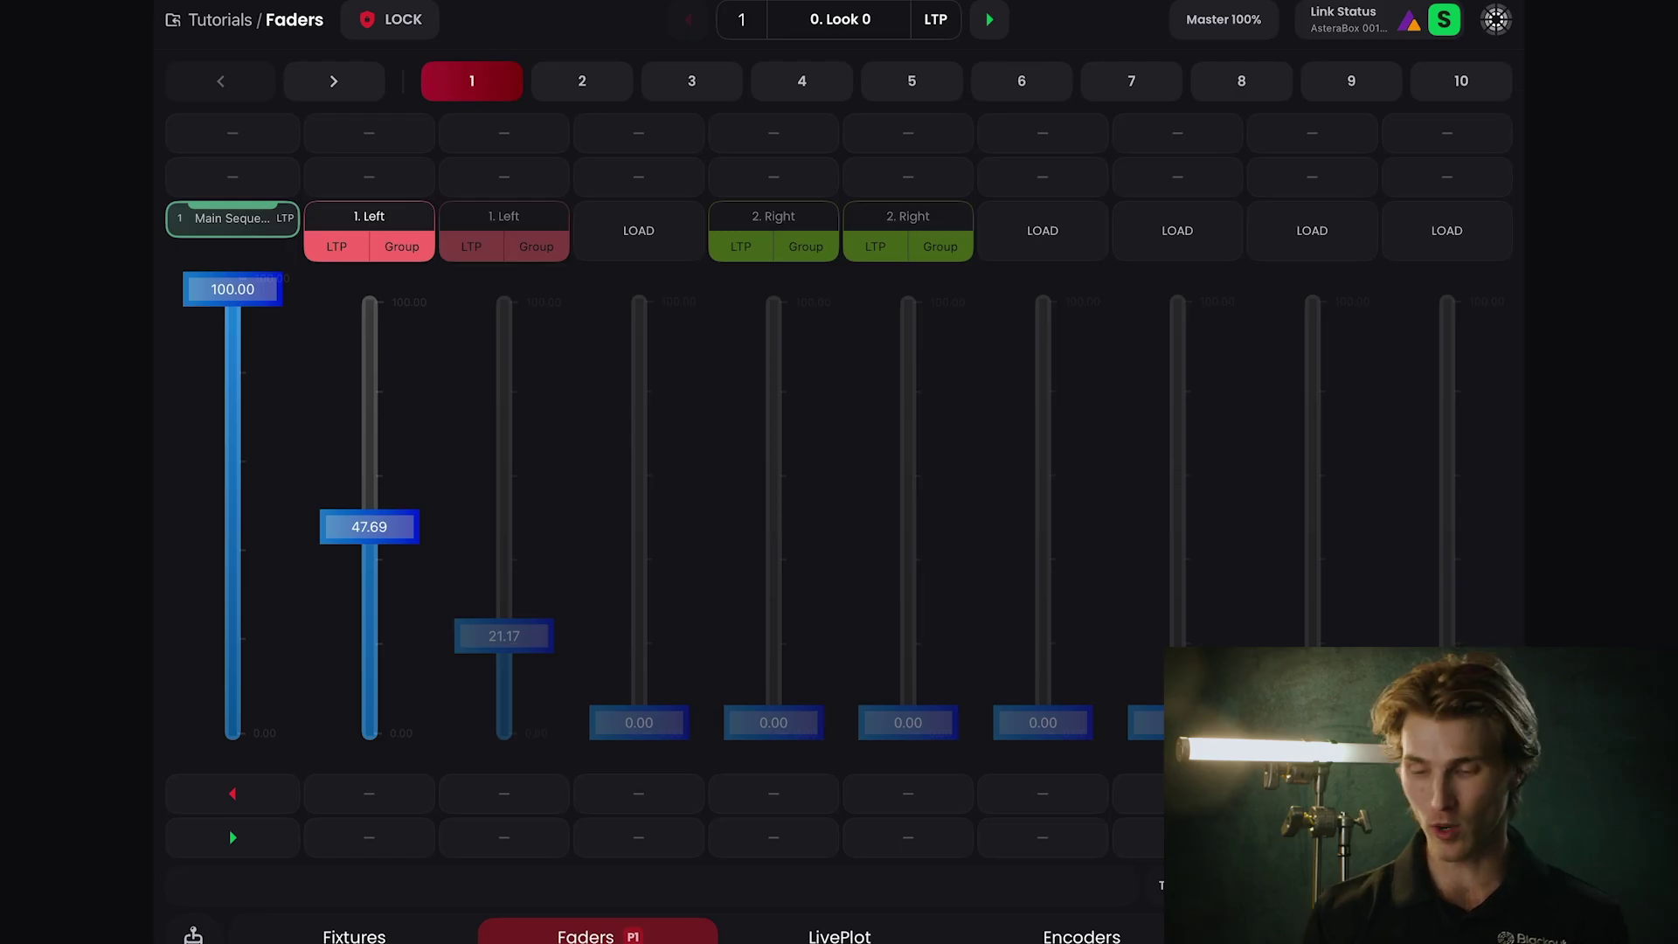
pyautogui.moveTo(504, 636)
pyautogui.mouseDown()
pyautogui.moveTo(505, 656)
pyautogui.moveTo(504, 382)
pyautogui.moveTo(505, 638)
pyautogui.mouseUp()
pyautogui.moveTo(370, 526); pyautogui.dragTo(370, 445)
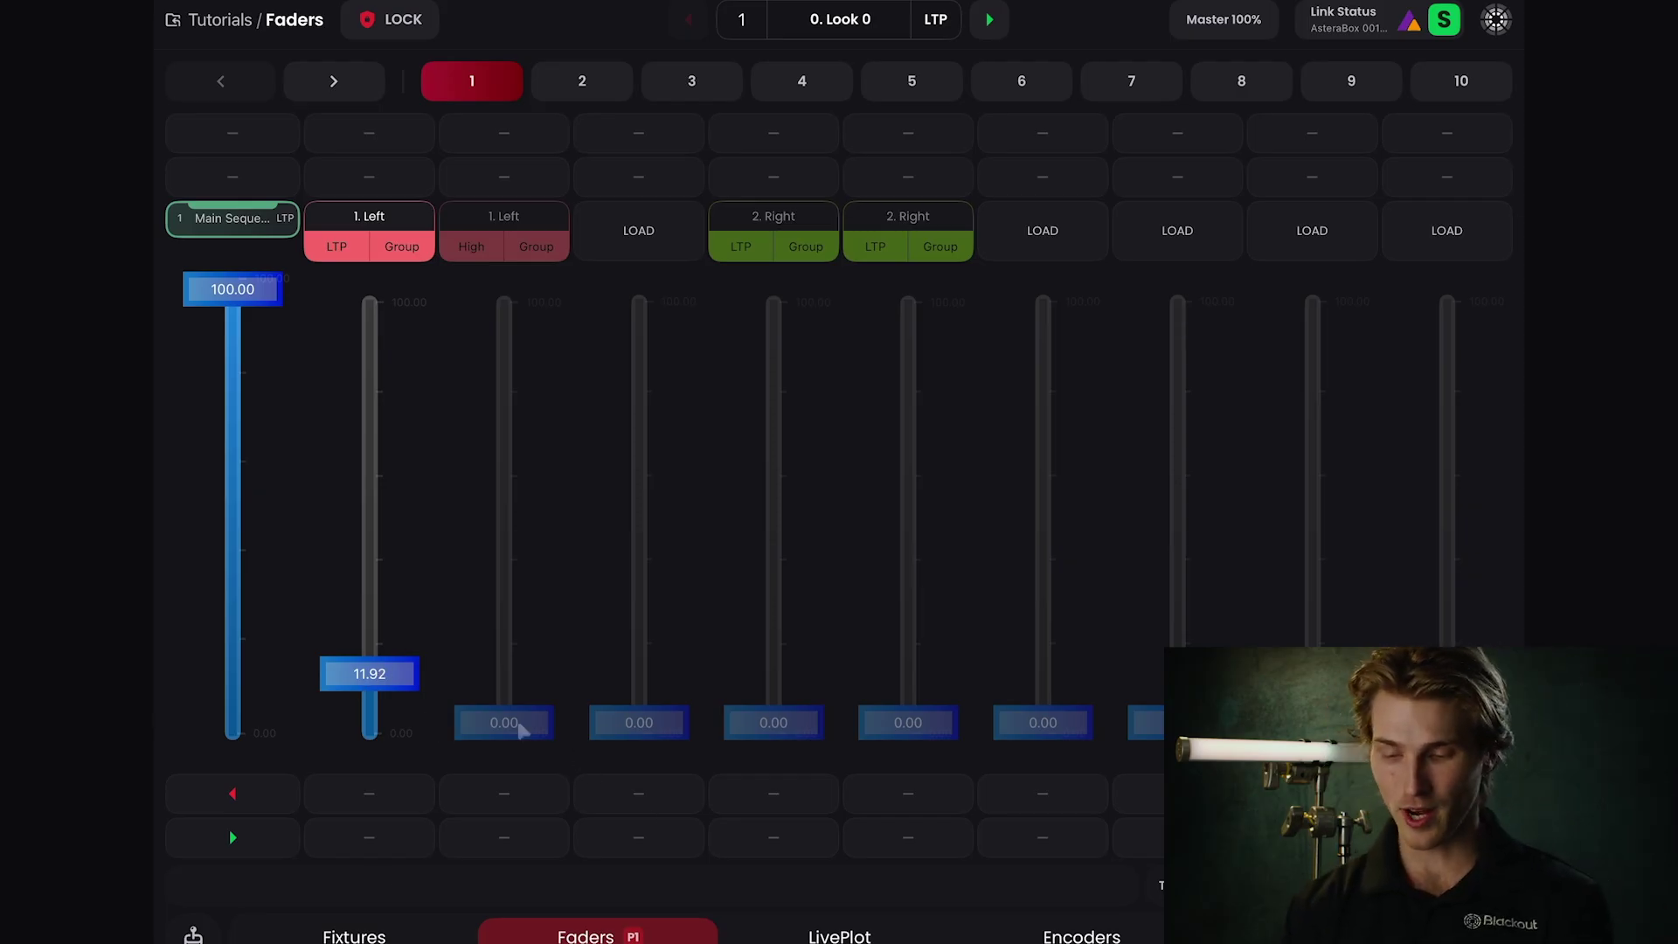
# Raise the High priority Left fader to 2.55 and on to 34.91, and bring the LTP Left fader up to 57.66
pyautogui.moveTo(503, 722); pyautogui.dragTo(504, 712)
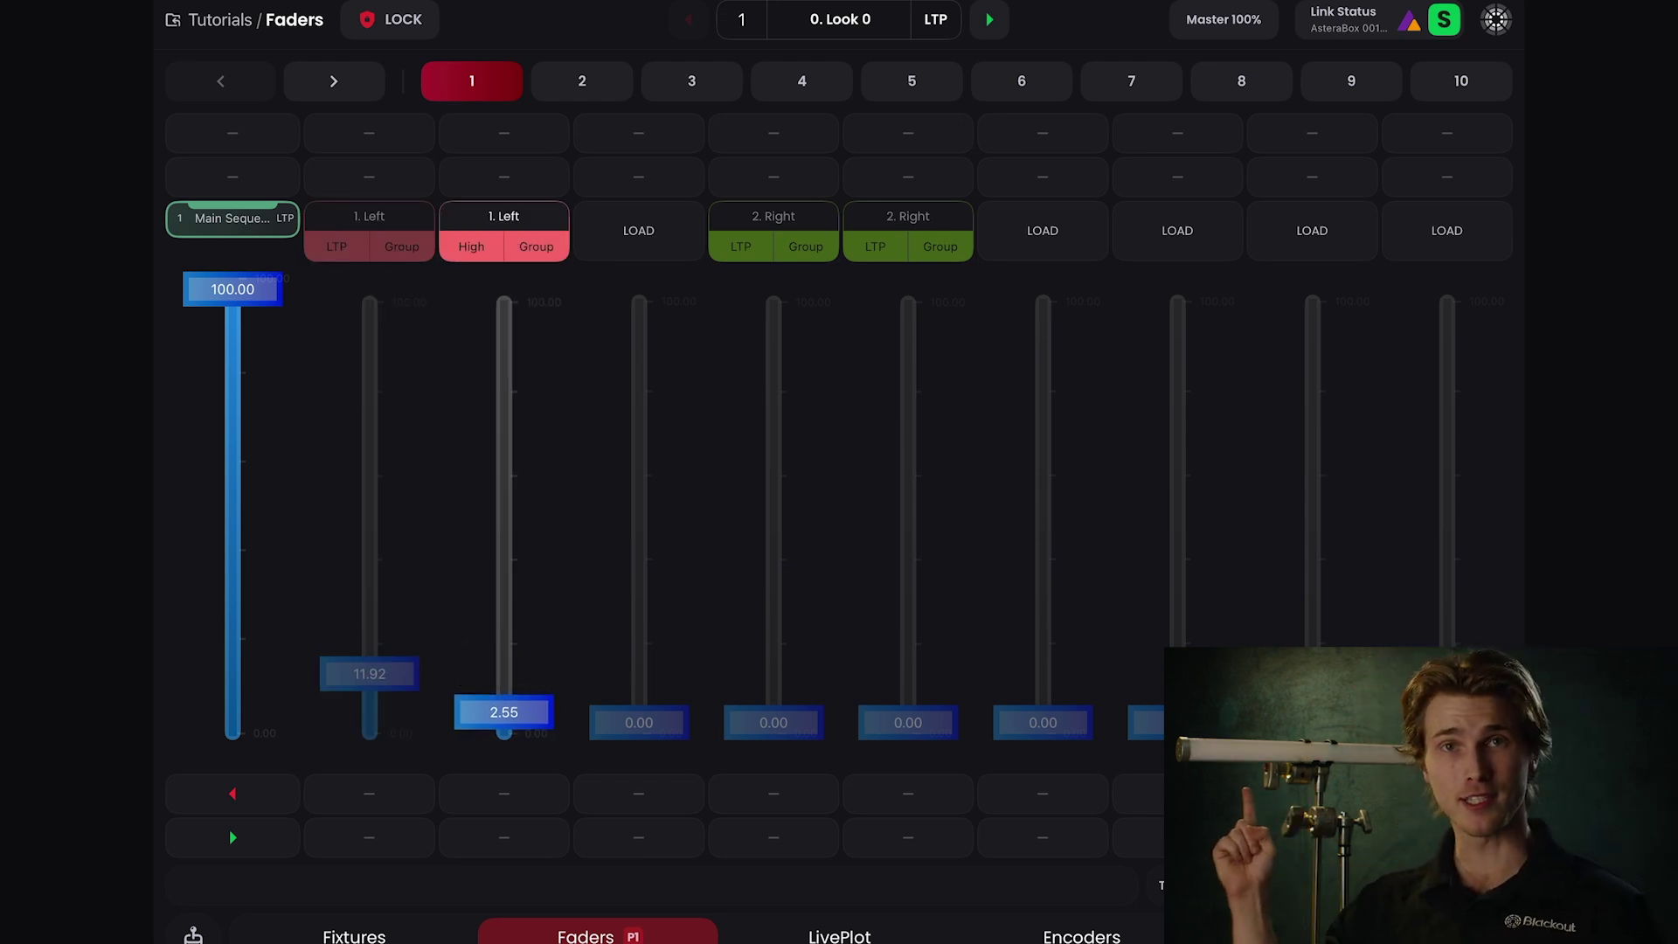
pyautogui.moveTo(504, 712); pyautogui.dragTo(504, 580)
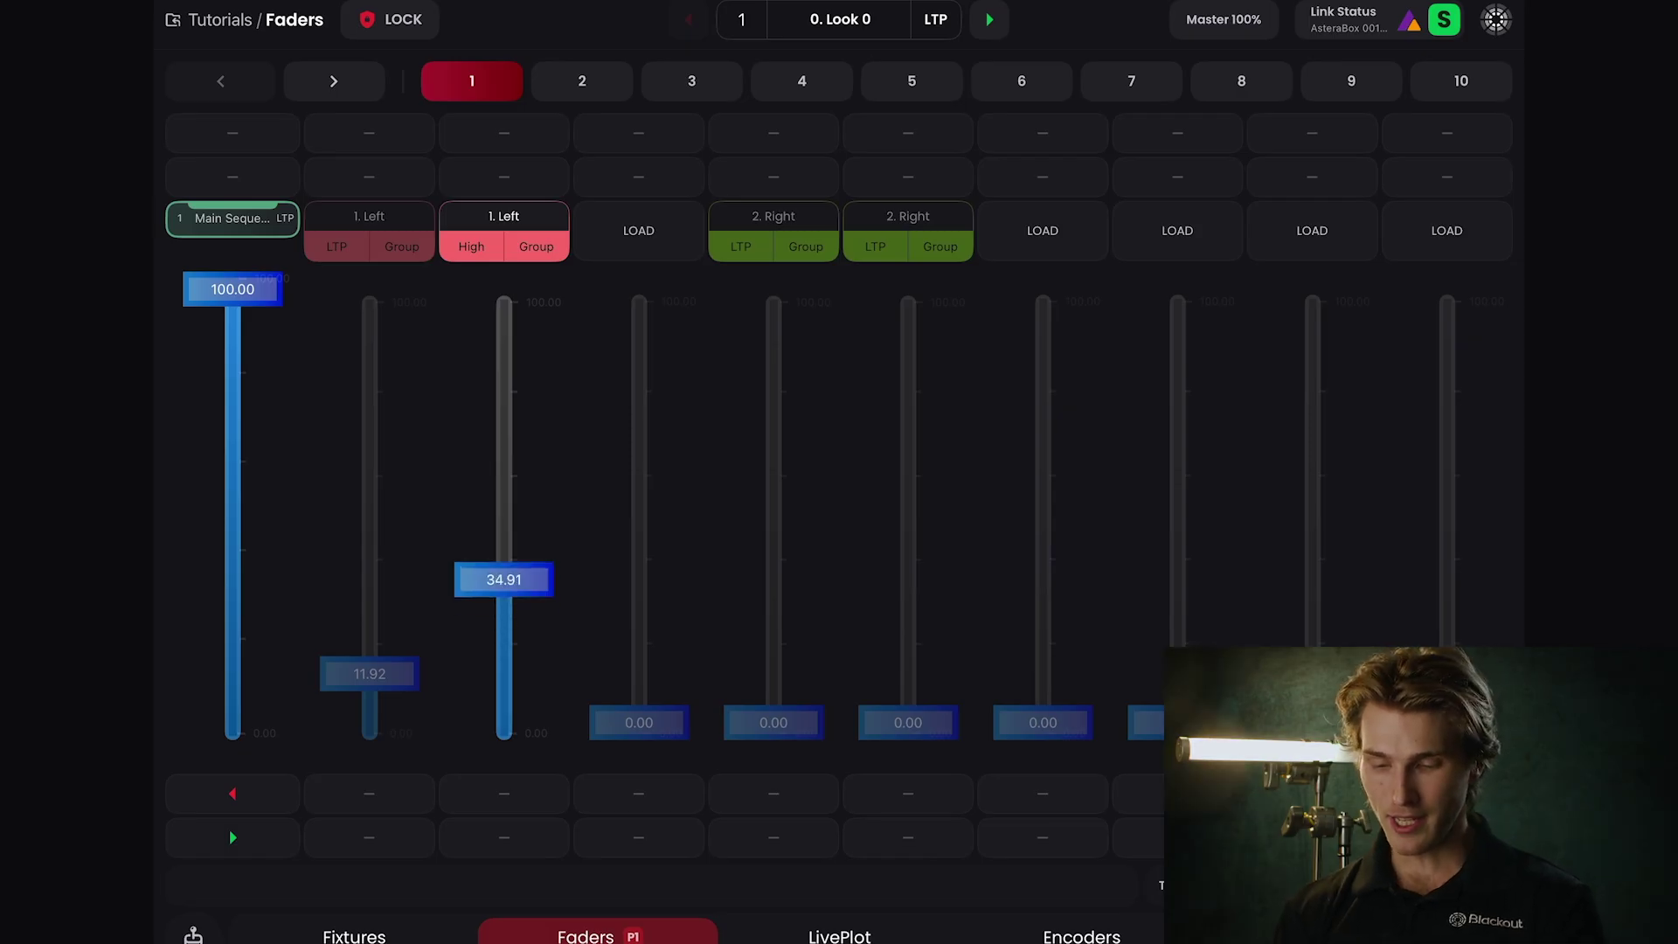
pyautogui.moveTo(370, 673); pyautogui.dragTo(370, 486)
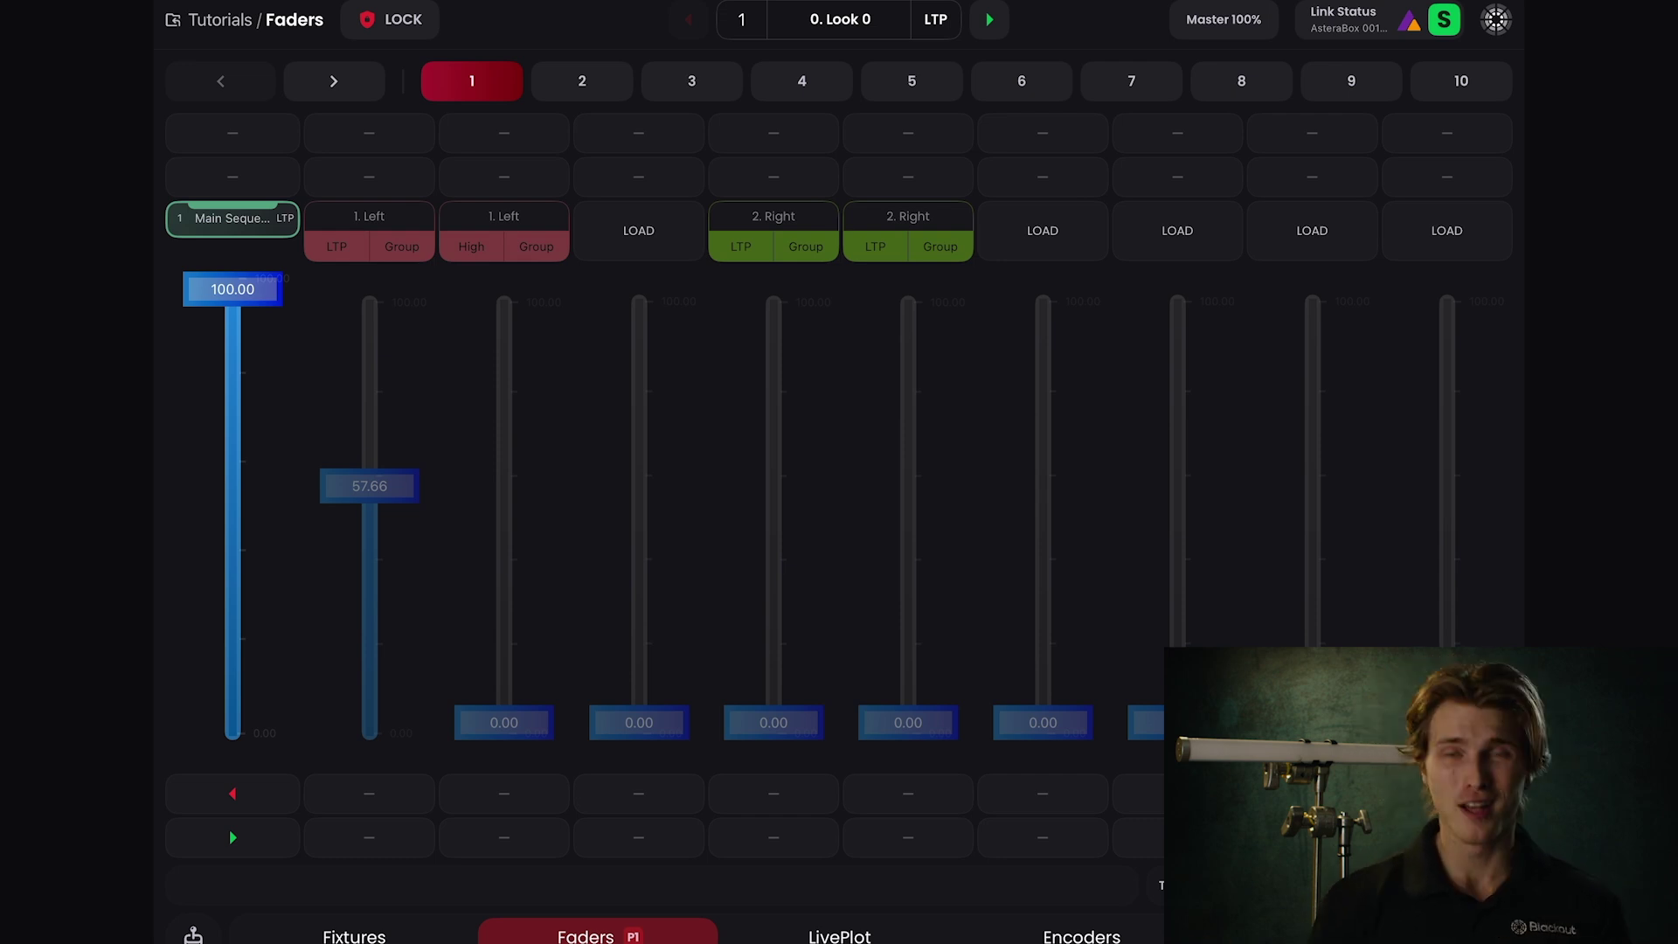
# Set the second Left fader's priority to HTP with Off When Overwritten enabled, and save the configuration
pyautogui.click(544, 216)
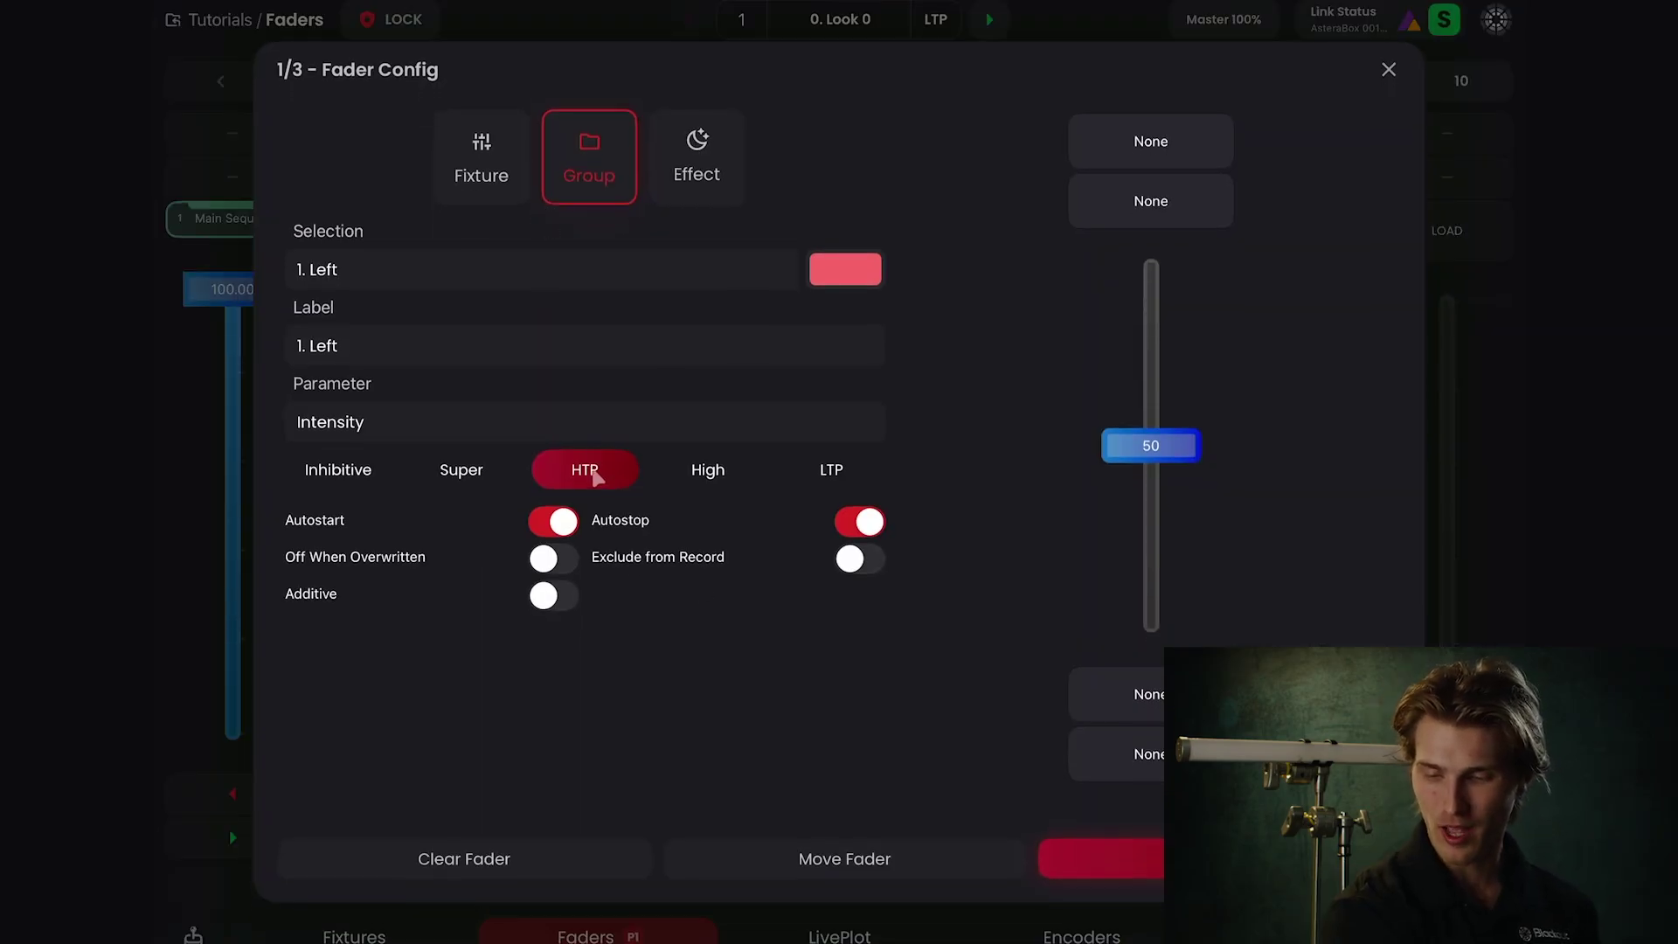
pyautogui.click(1103, 859)
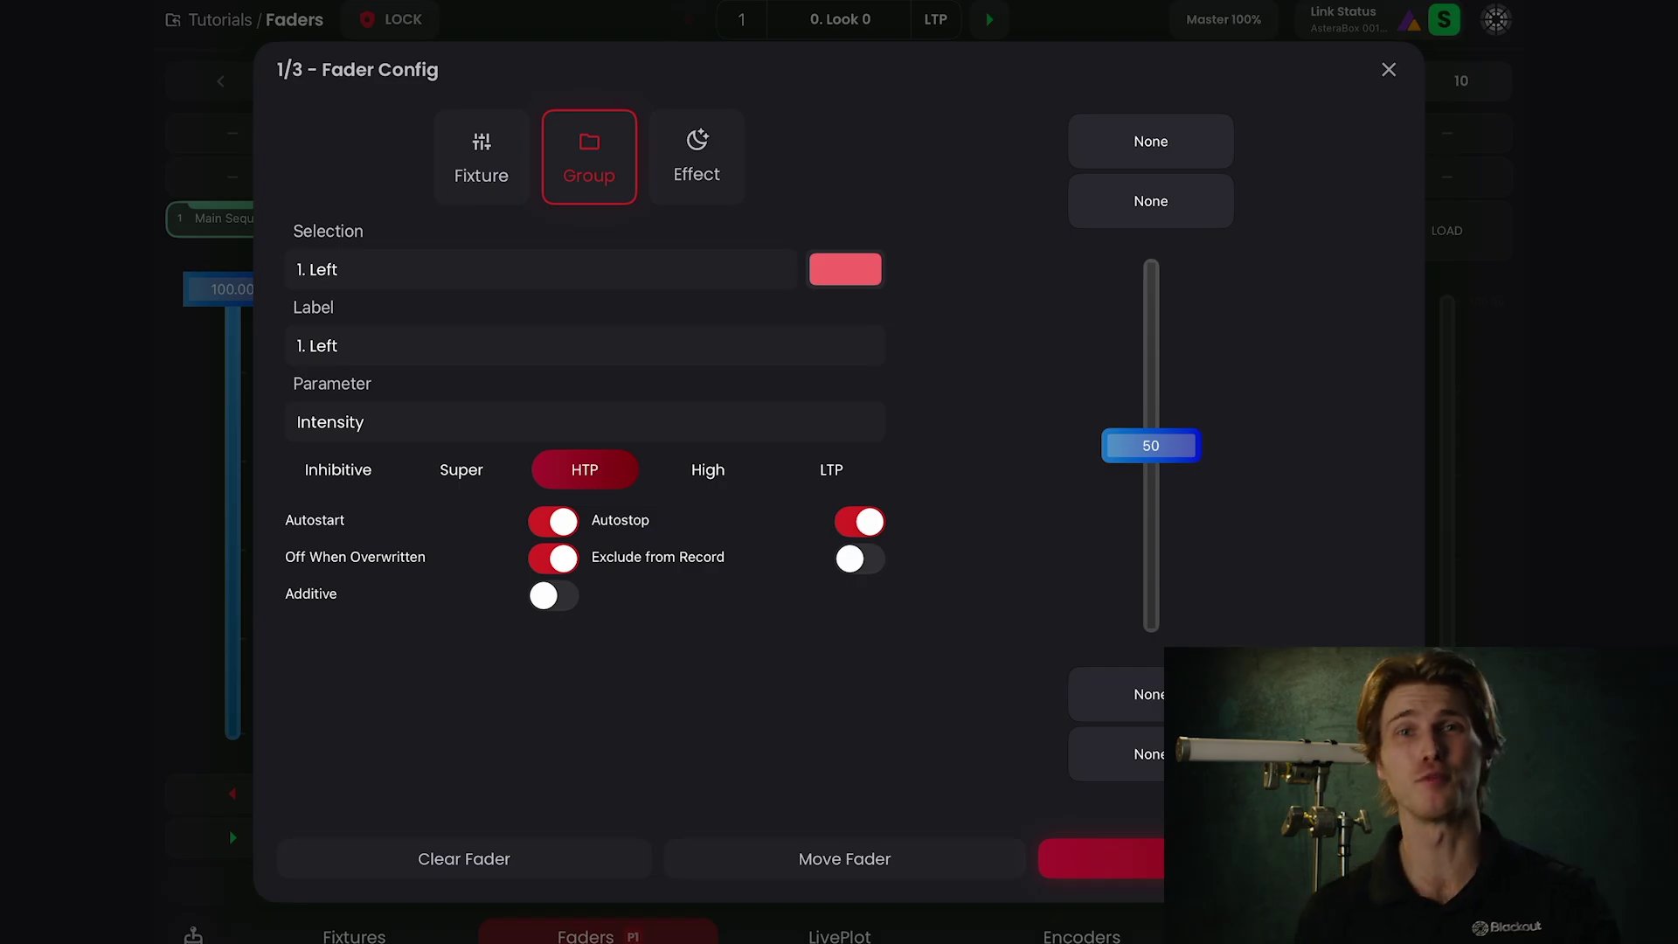
pyautogui.click(1101, 860)
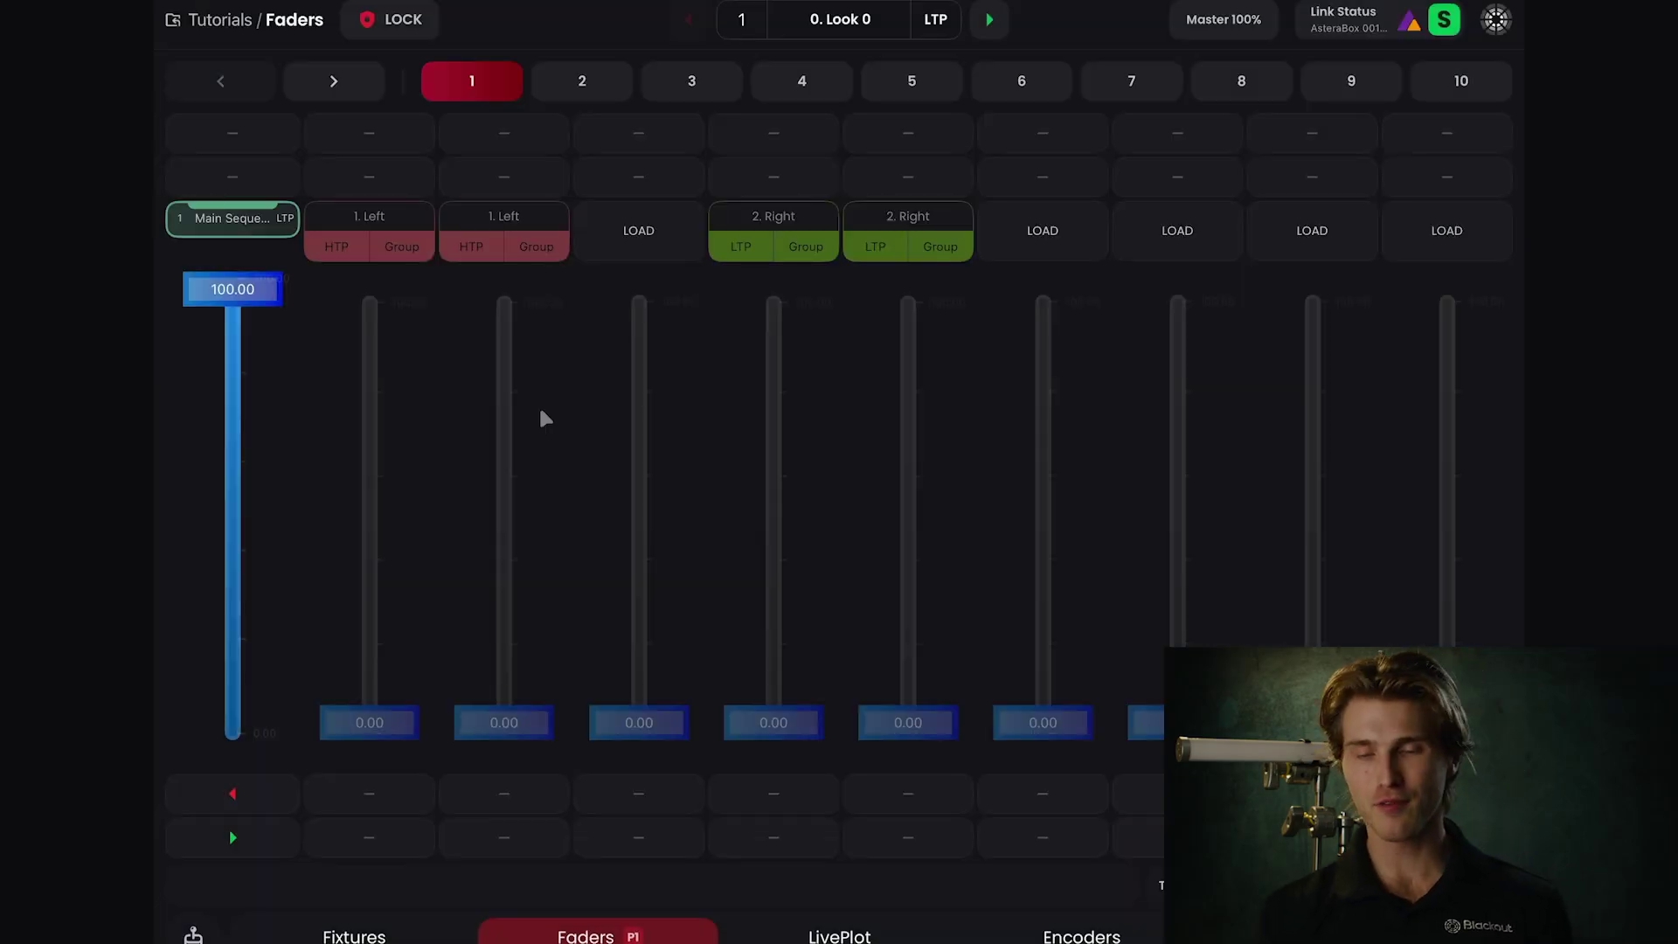
# Raise the first HTP Left fader to 27.86, raise the second above it, and lower the first back to 0
pyautogui.click(369, 722)
pyautogui.moveTo(369, 722); pyautogui.dragTo(369, 608)
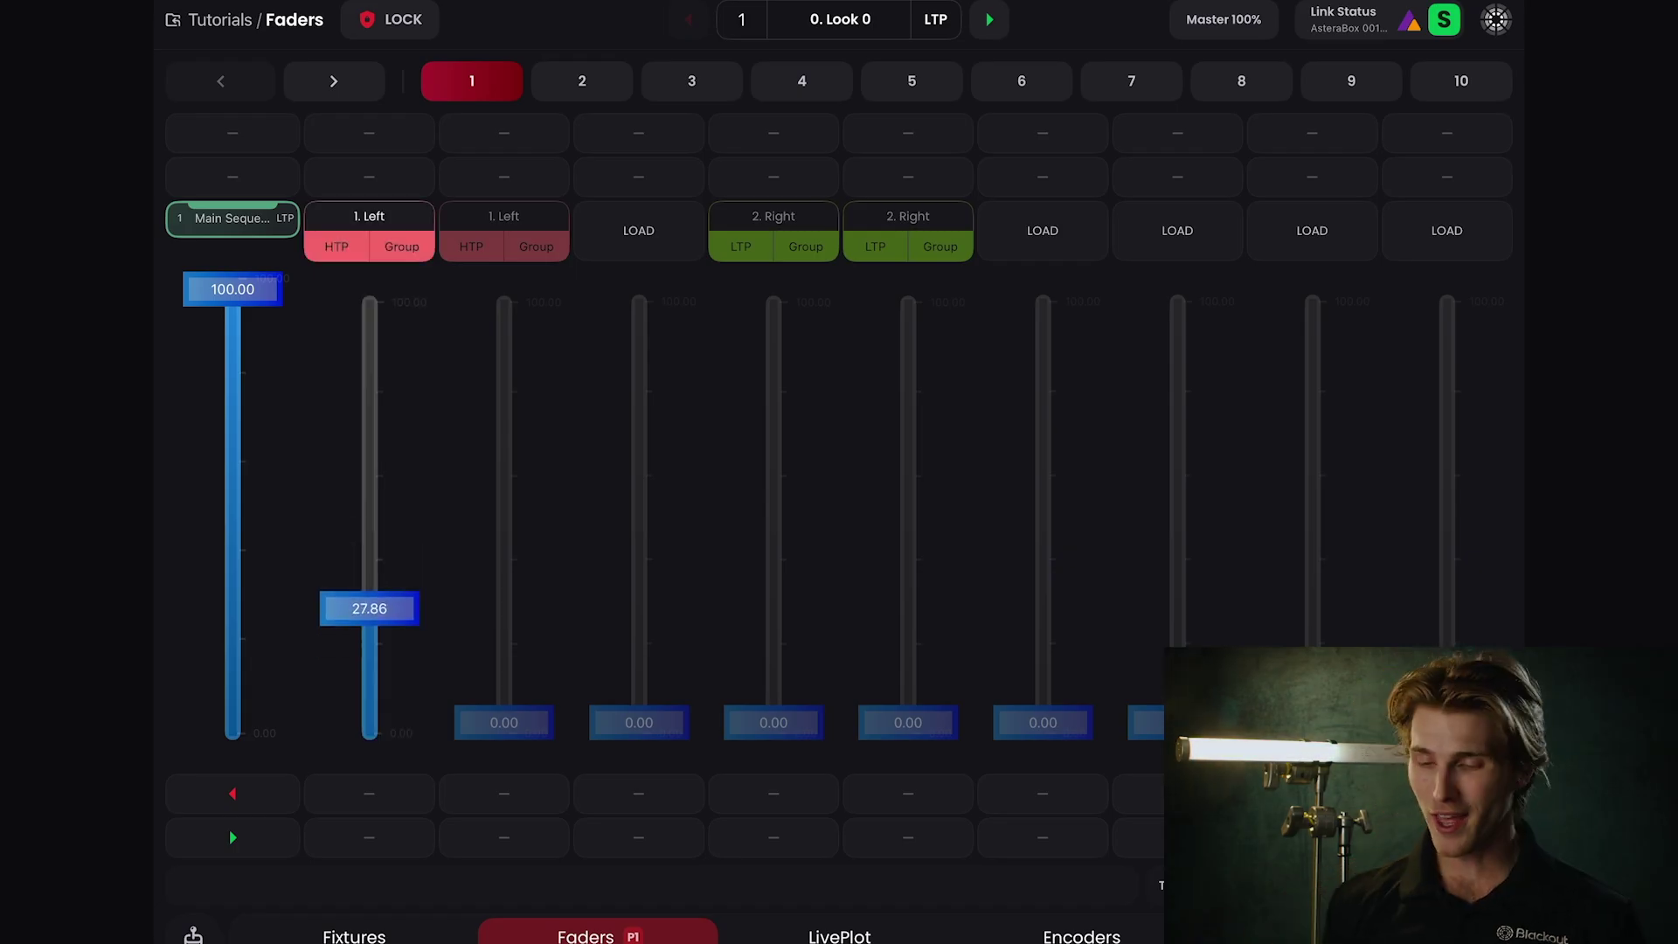
pyautogui.moveTo(504, 722); pyautogui.dragTo(504, 493)
pyautogui.moveTo(369, 609); pyautogui.dragTo(369, 722)
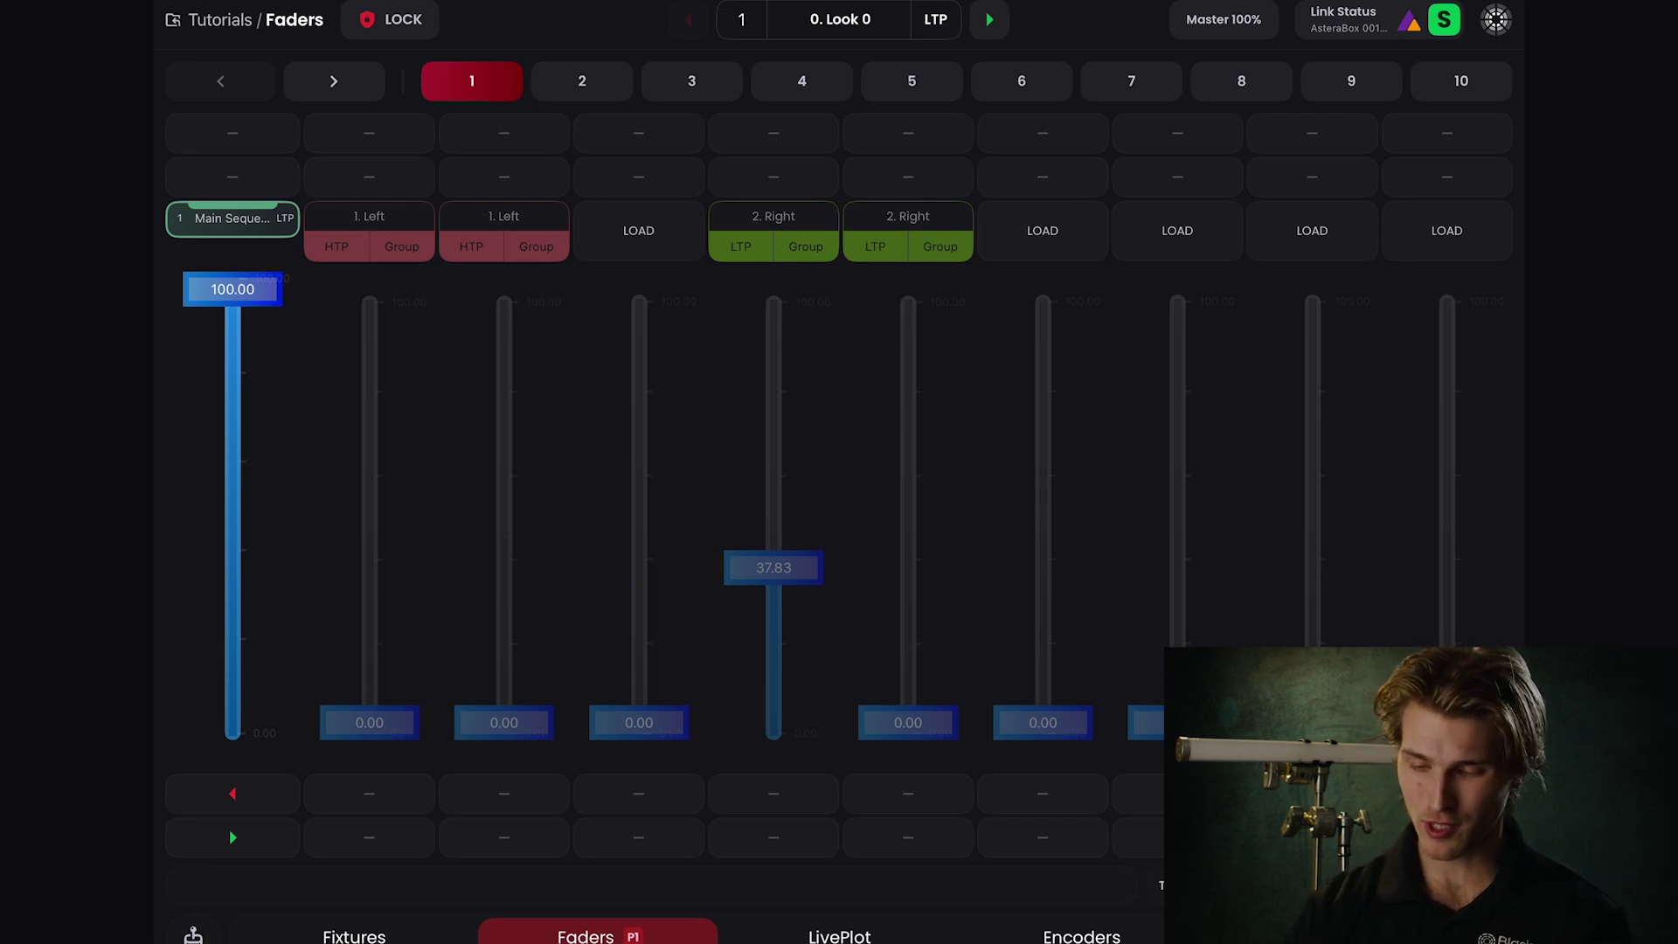
# Change the second Left fader's priority to Super, save it, and raise that fader to 15.08
pyautogui.click(460, 470)
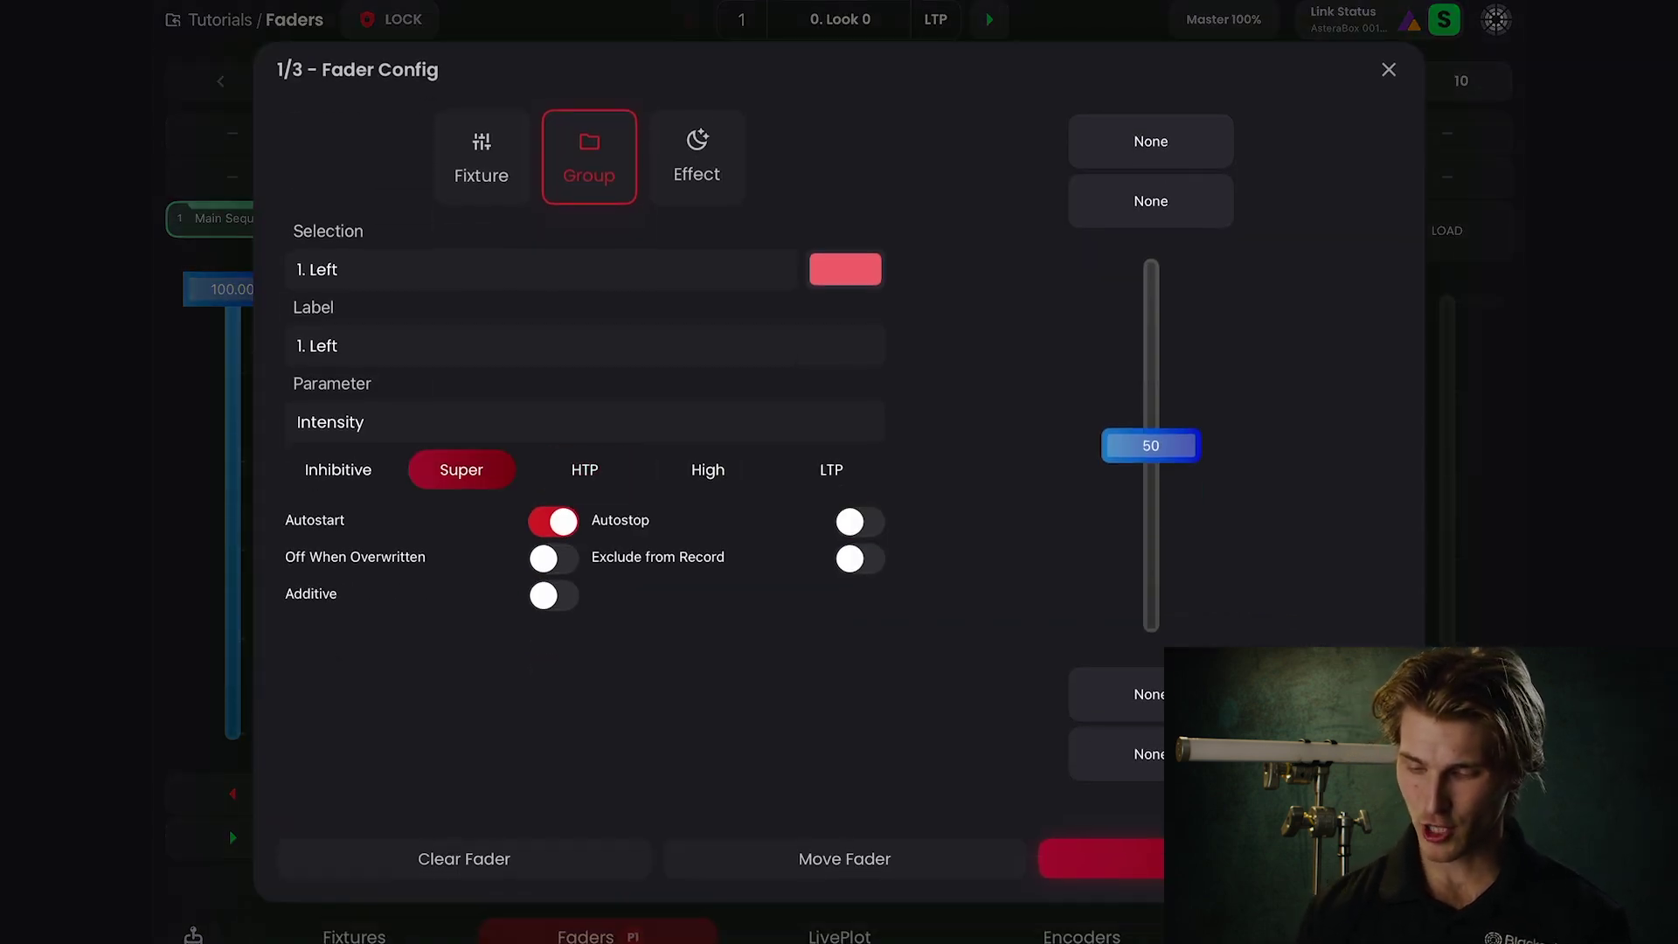
pyautogui.click(1102, 858)
pyautogui.moveTo(504, 722); pyautogui.dragTo(505, 661)
pyautogui.moveTo(369, 722)
pyautogui.mouseDown()
pyautogui.moveTo(370, 337)
pyautogui.moveTo(370, 722)
pyautogui.mouseUp()
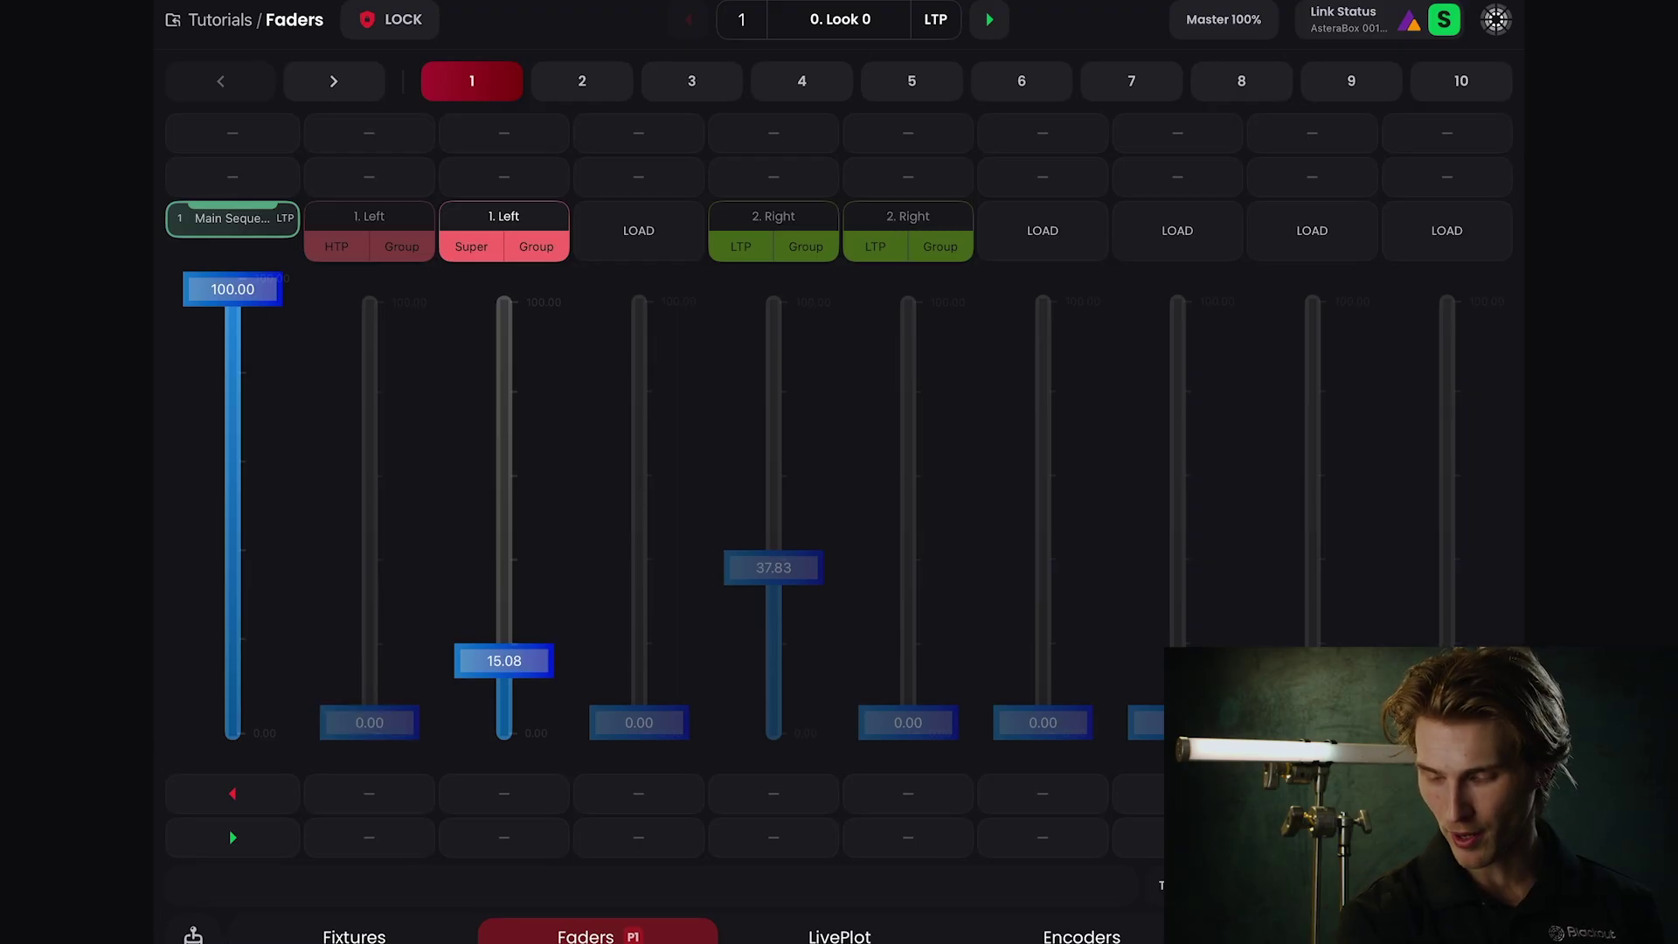
# Try to set pixel fixture 201.01 to Out from the fixtures view, and clear the command line
pyautogui.click(354, 936)
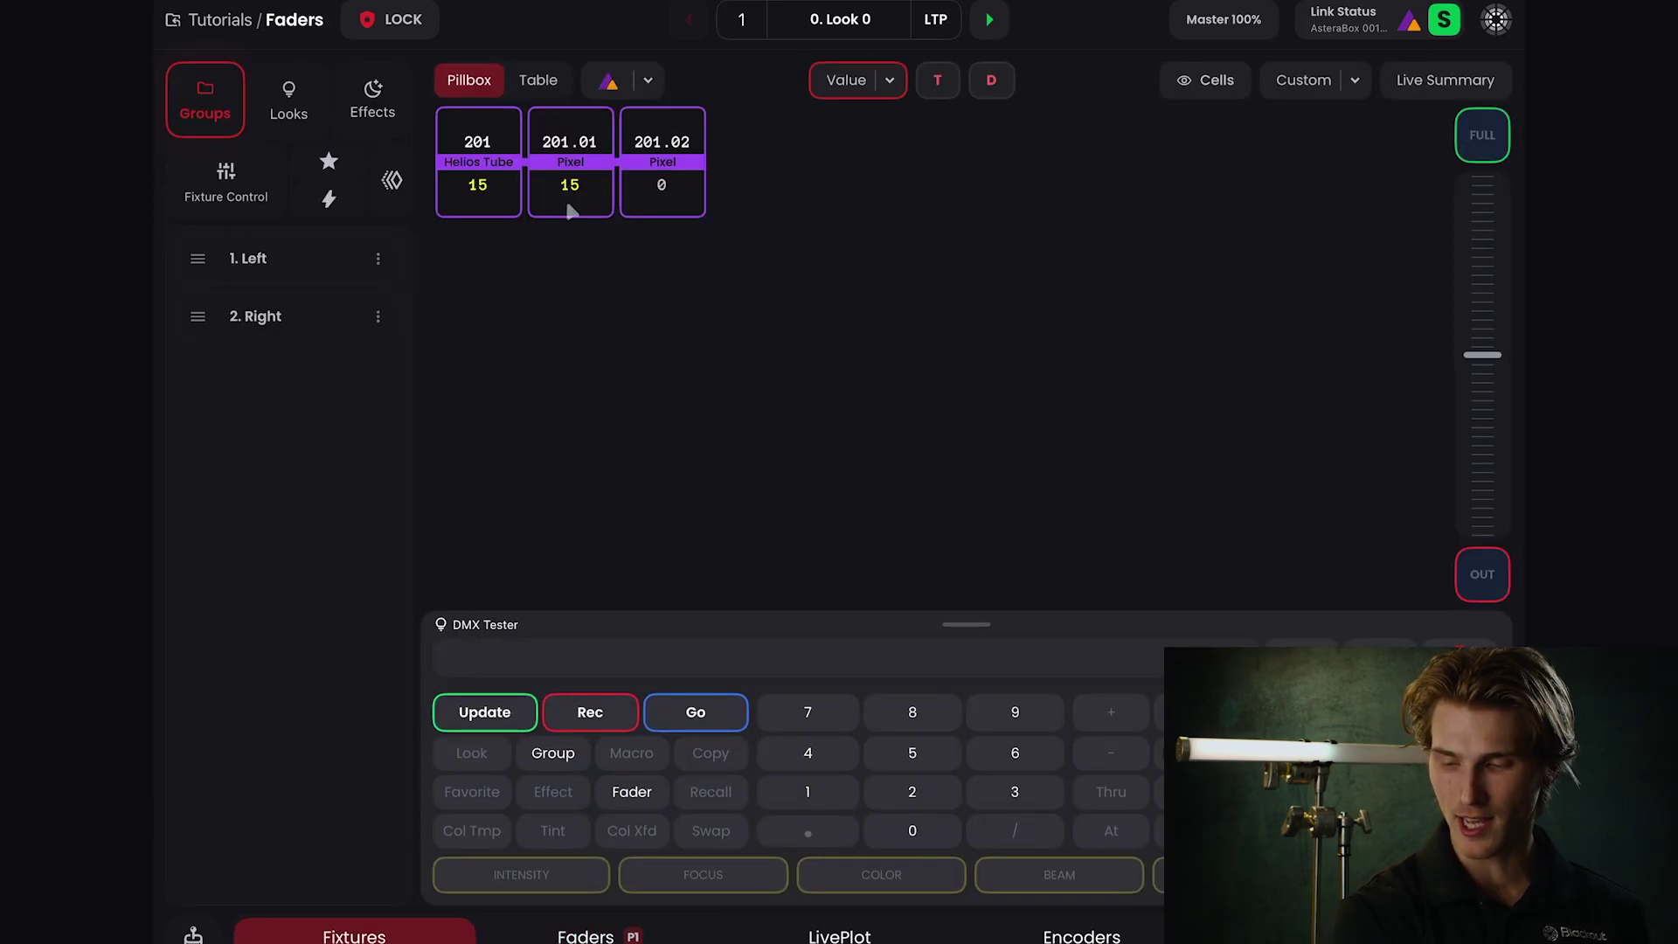
pyautogui.click(570, 212)
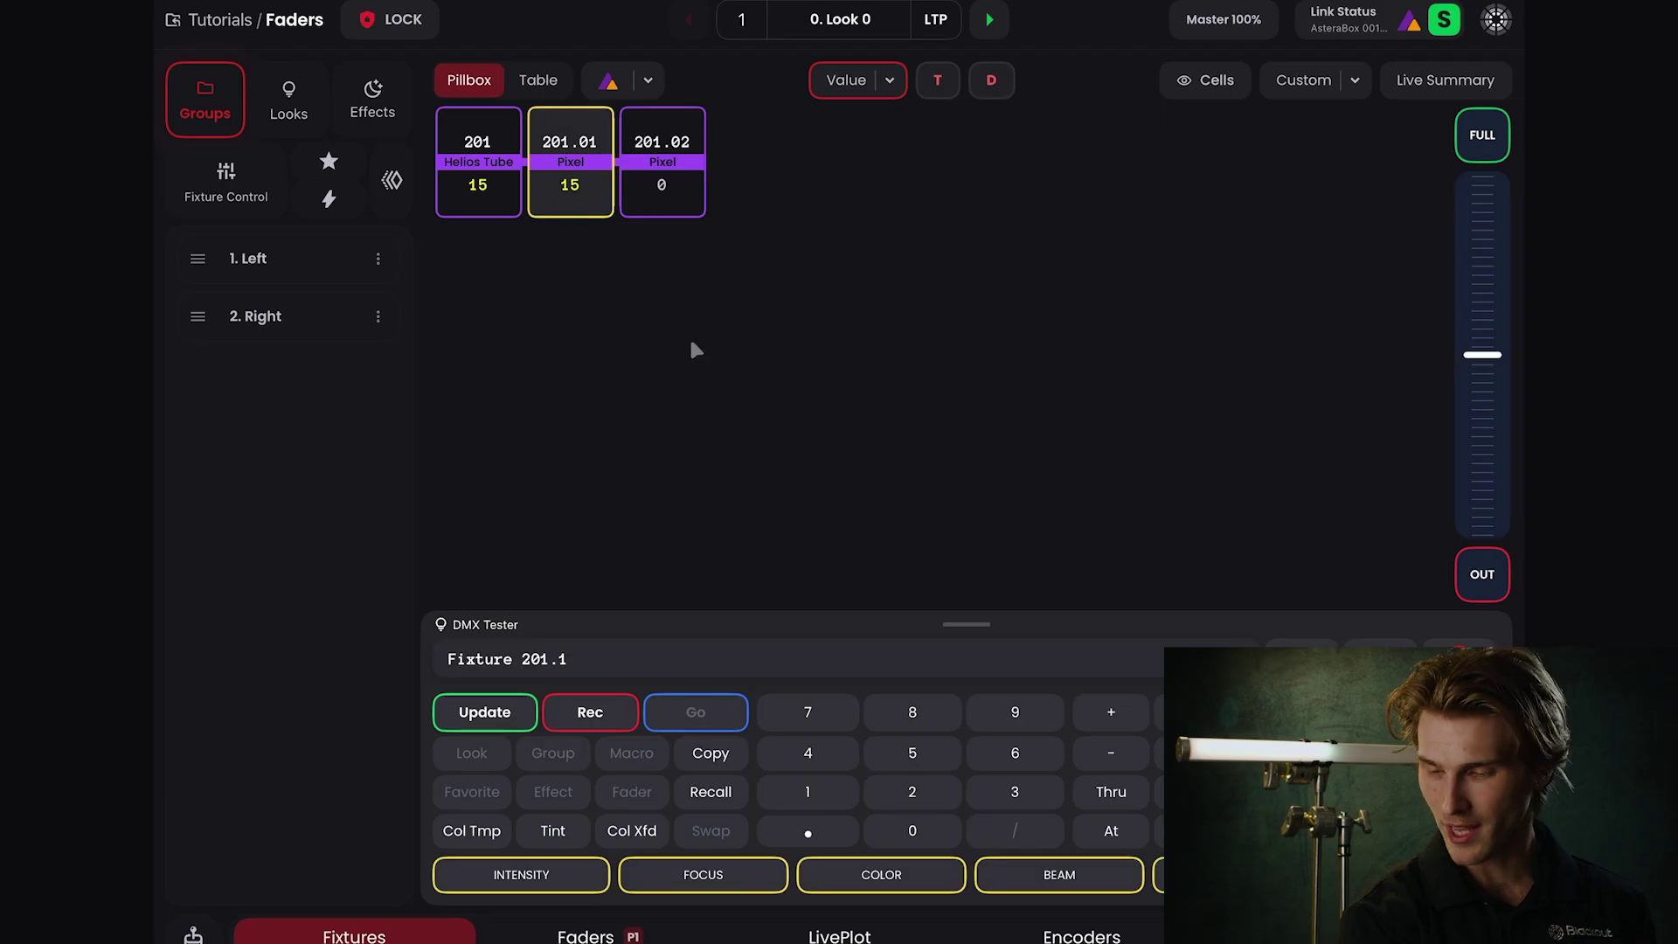
pyautogui.click(1119, 830)
pyautogui.click(1123, 831)
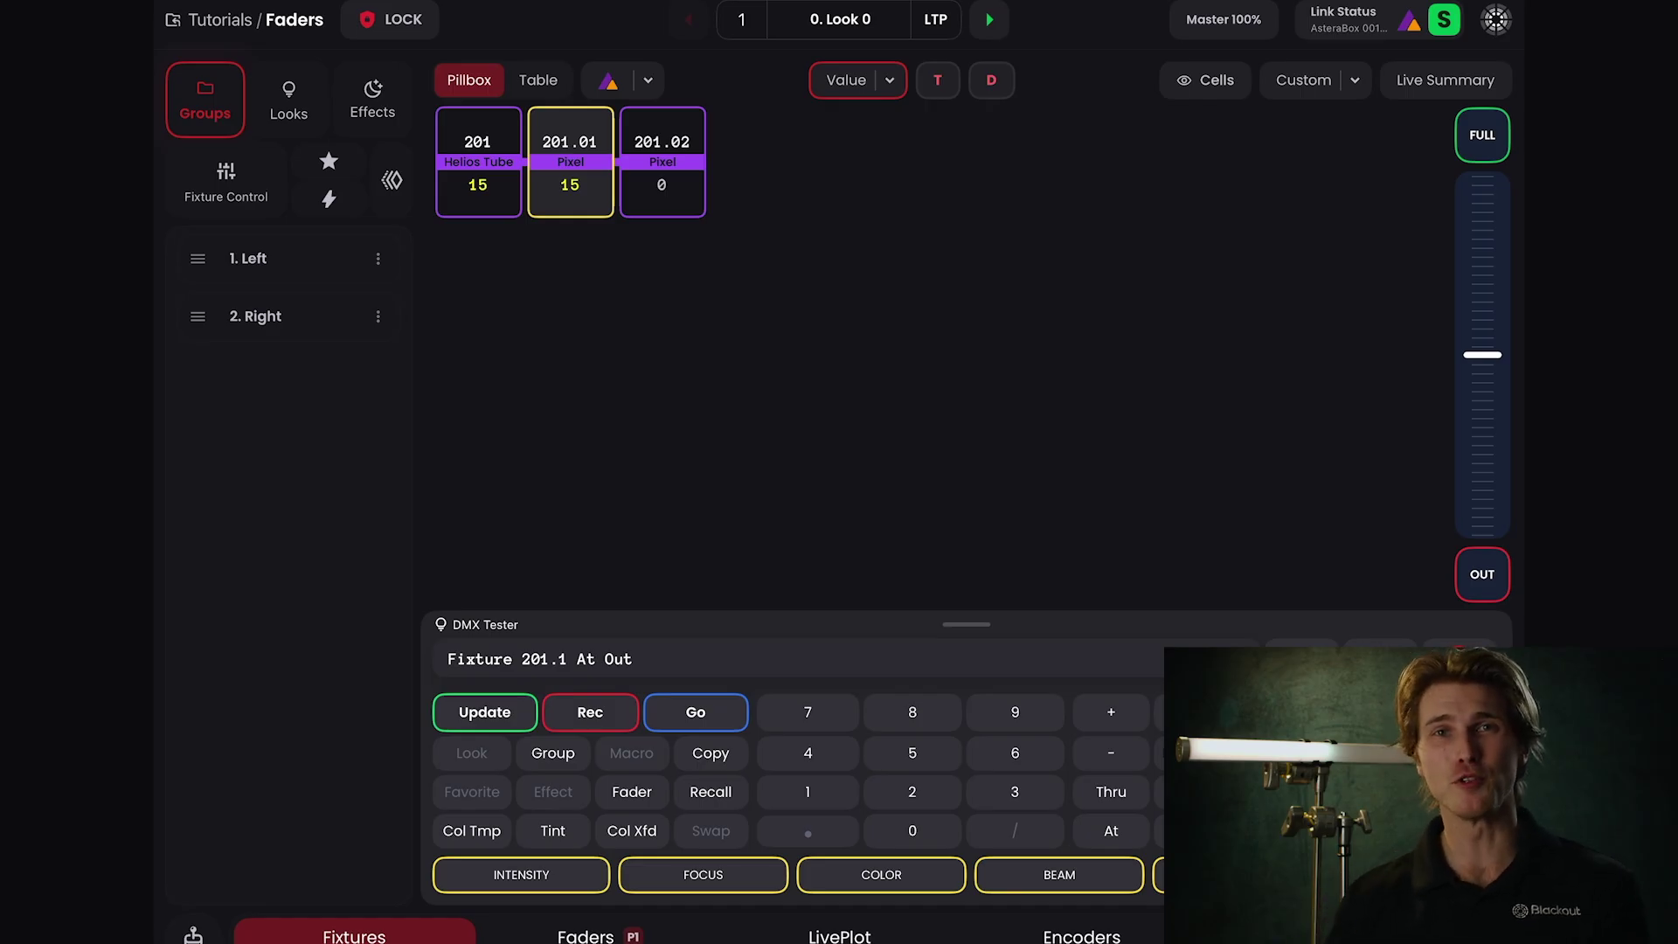
pyautogui.press('Escape')
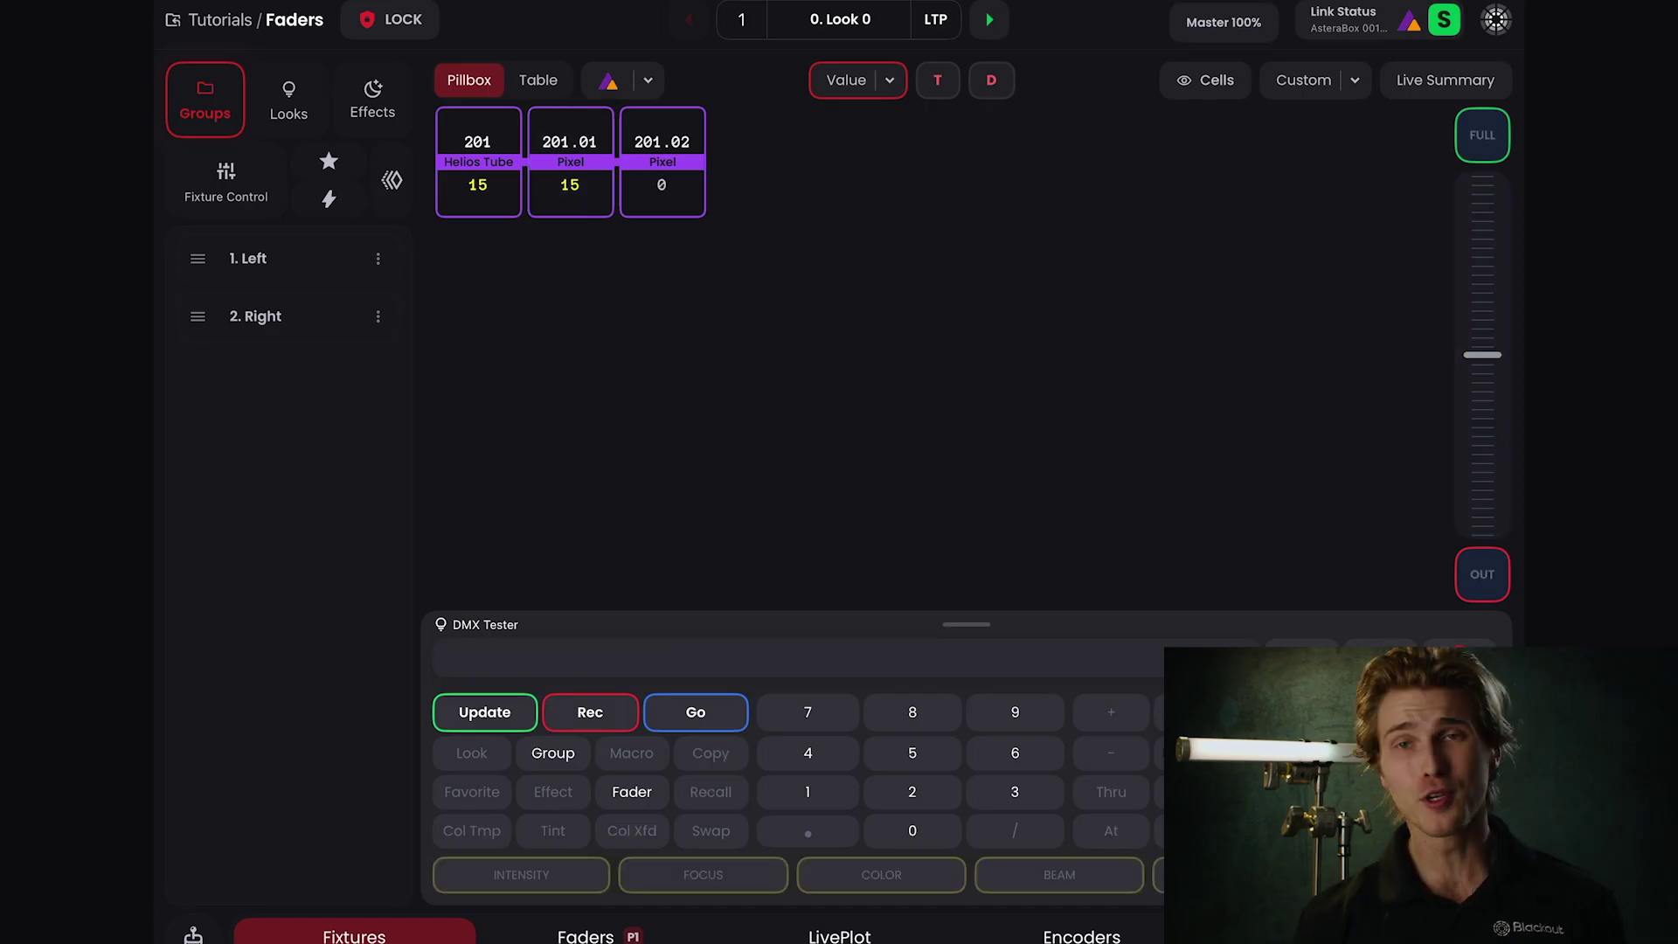
# Try to send a fixture range starting at 1 to Out with a keyed-in command
pyautogui.press('f')
pyautogui.press('1')
pyautogui.press('t')
pyautogui.press('Home')
pyautogui.press('a')
pyautogui.press('o')
pyautogui.press('Return')
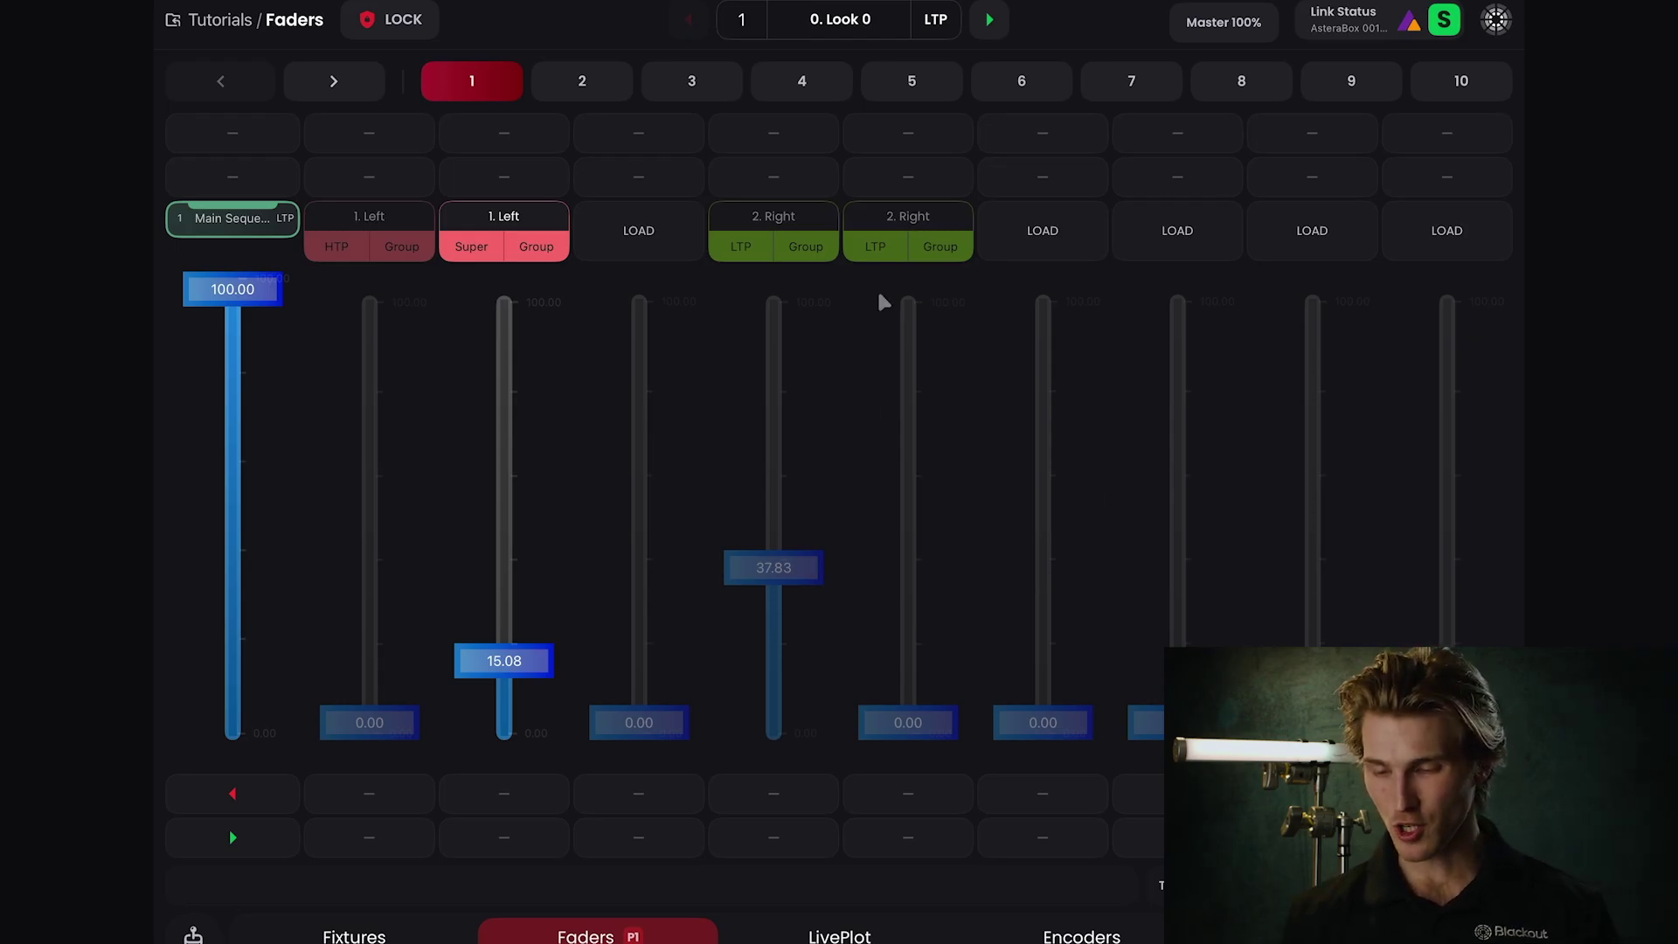
# Change the second Left fader's priority from Super to Inhibitive and save the configuration
pyautogui.click(525, 233)
pyautogui.click(352, 471)
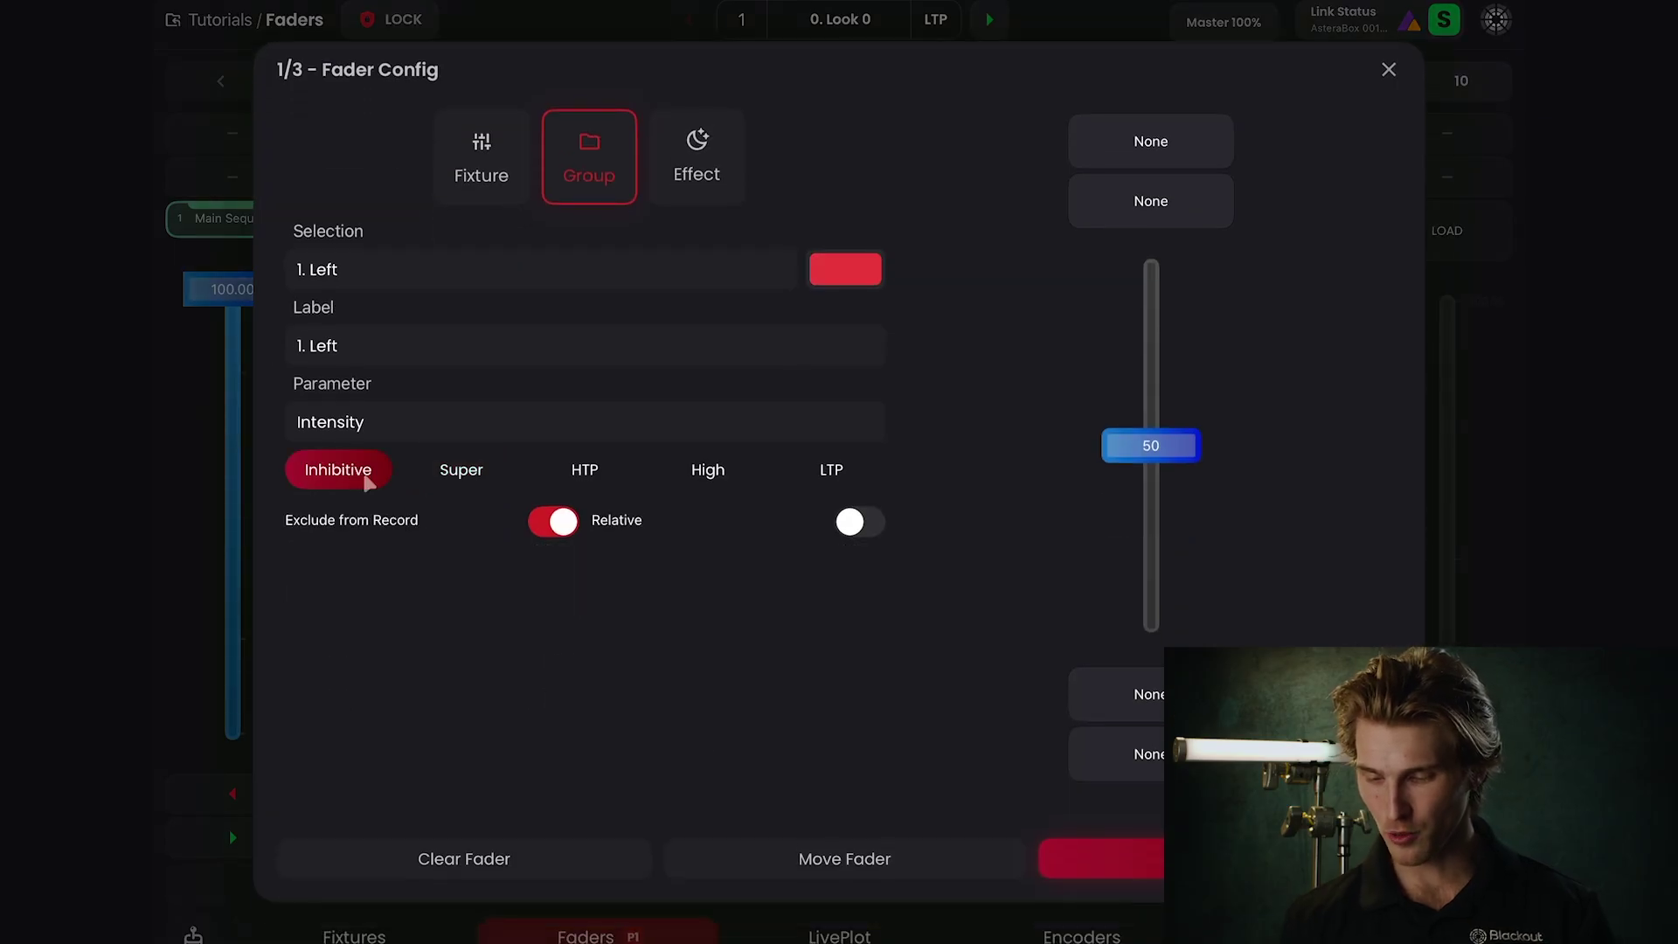
pyautogui.press('Return')
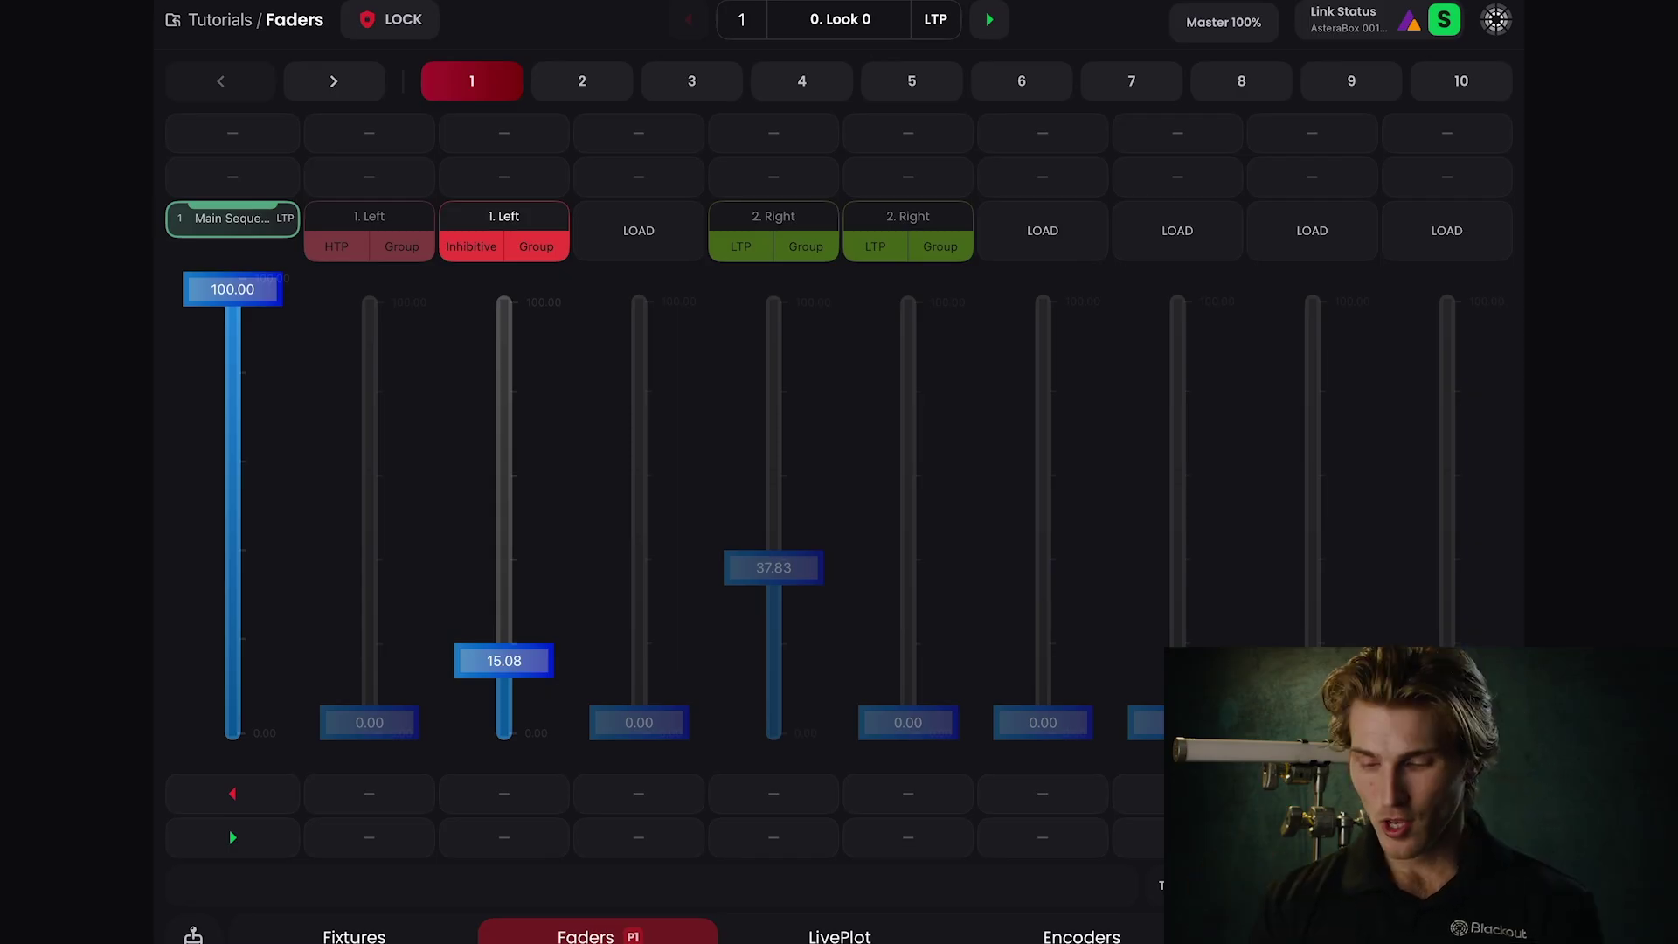
# Set the Inhibitive Left fader to 64.47 and the HTP Left fader to 100, and check the fixtures' resulting intensities
pyautogui.moveTo(504, 661); pyautogui.dragTo(504, 459)
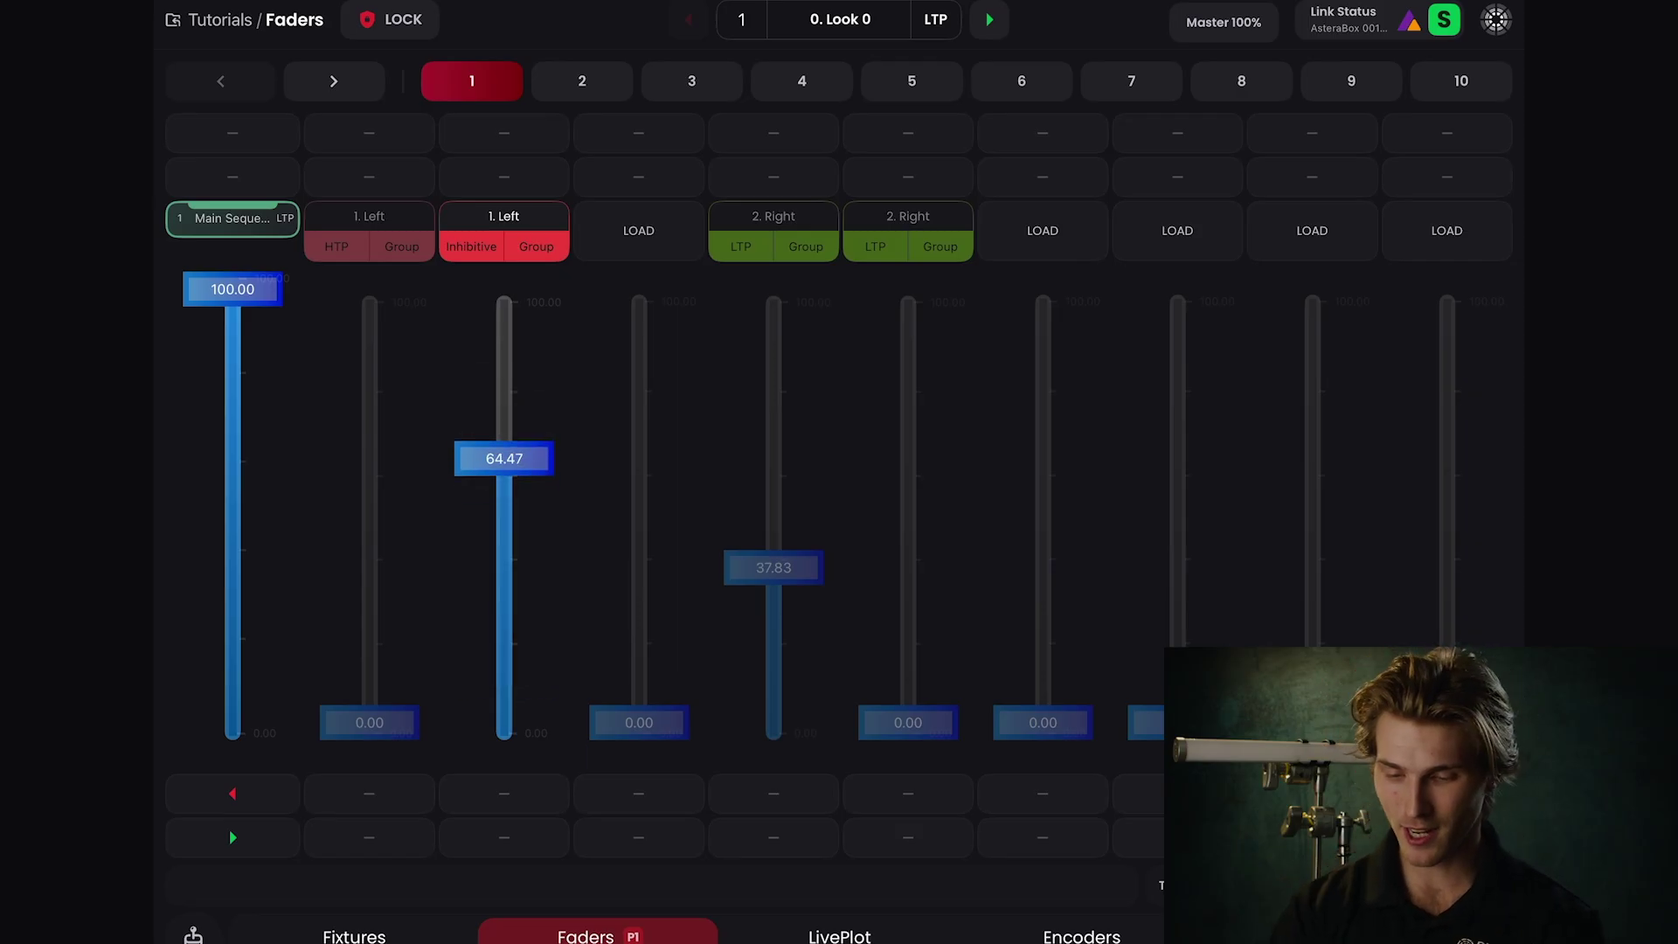
pyautogui.moveTo(370, 722); pyautogui.dragTo(370, 313)
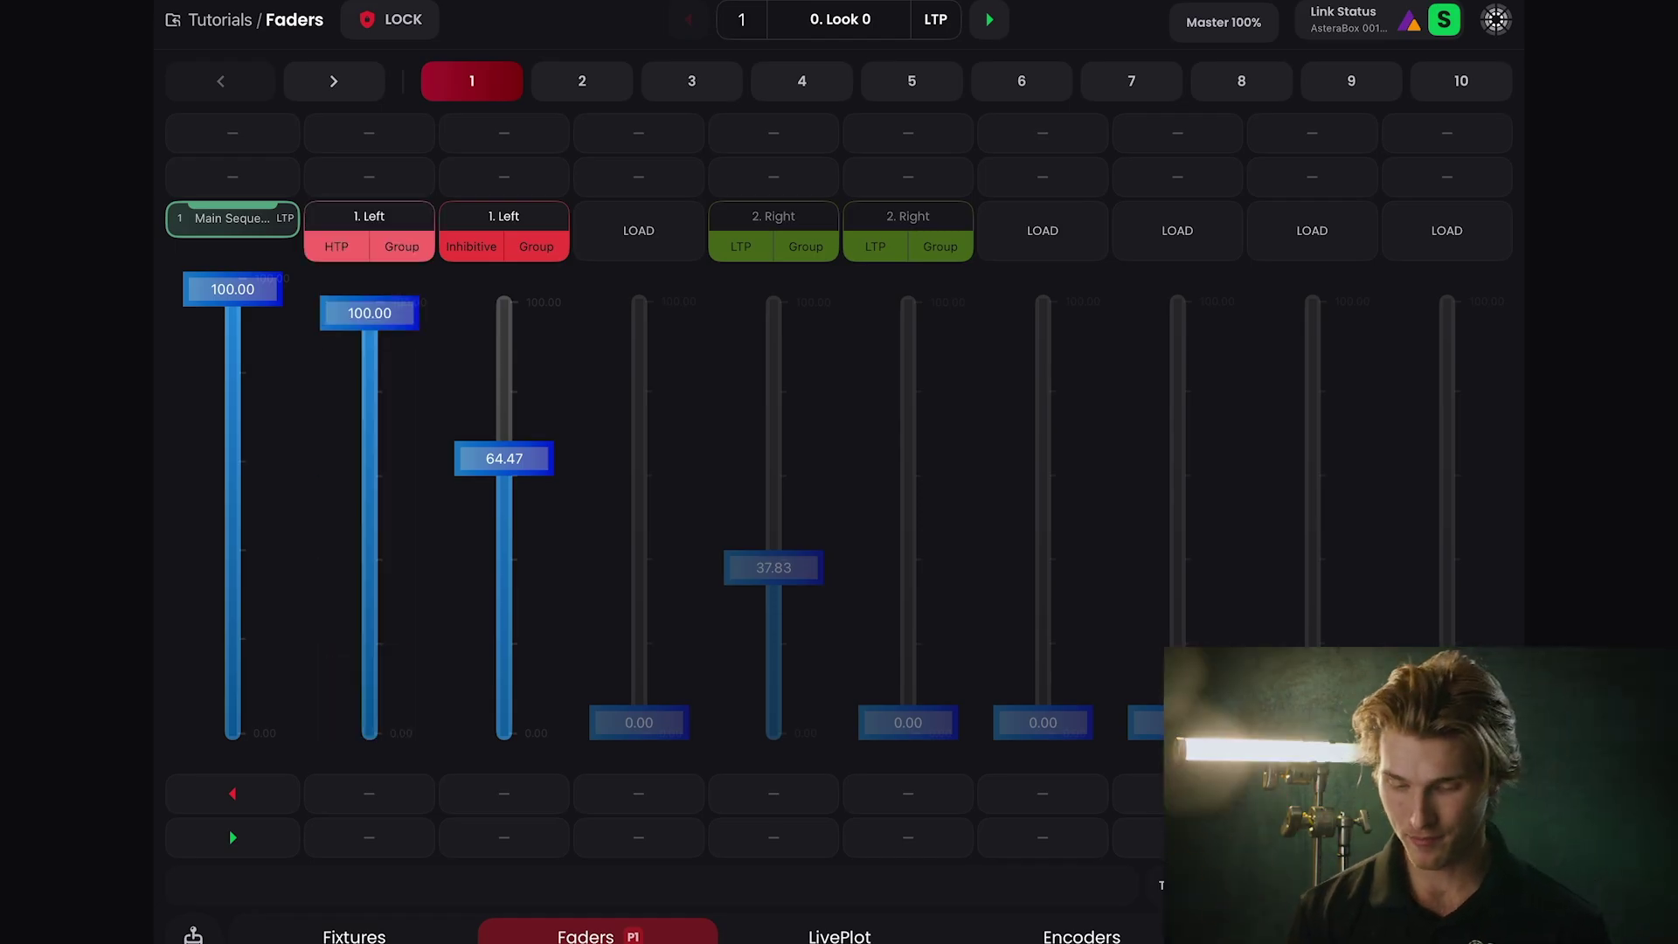
pyautogui.click(354, 936)
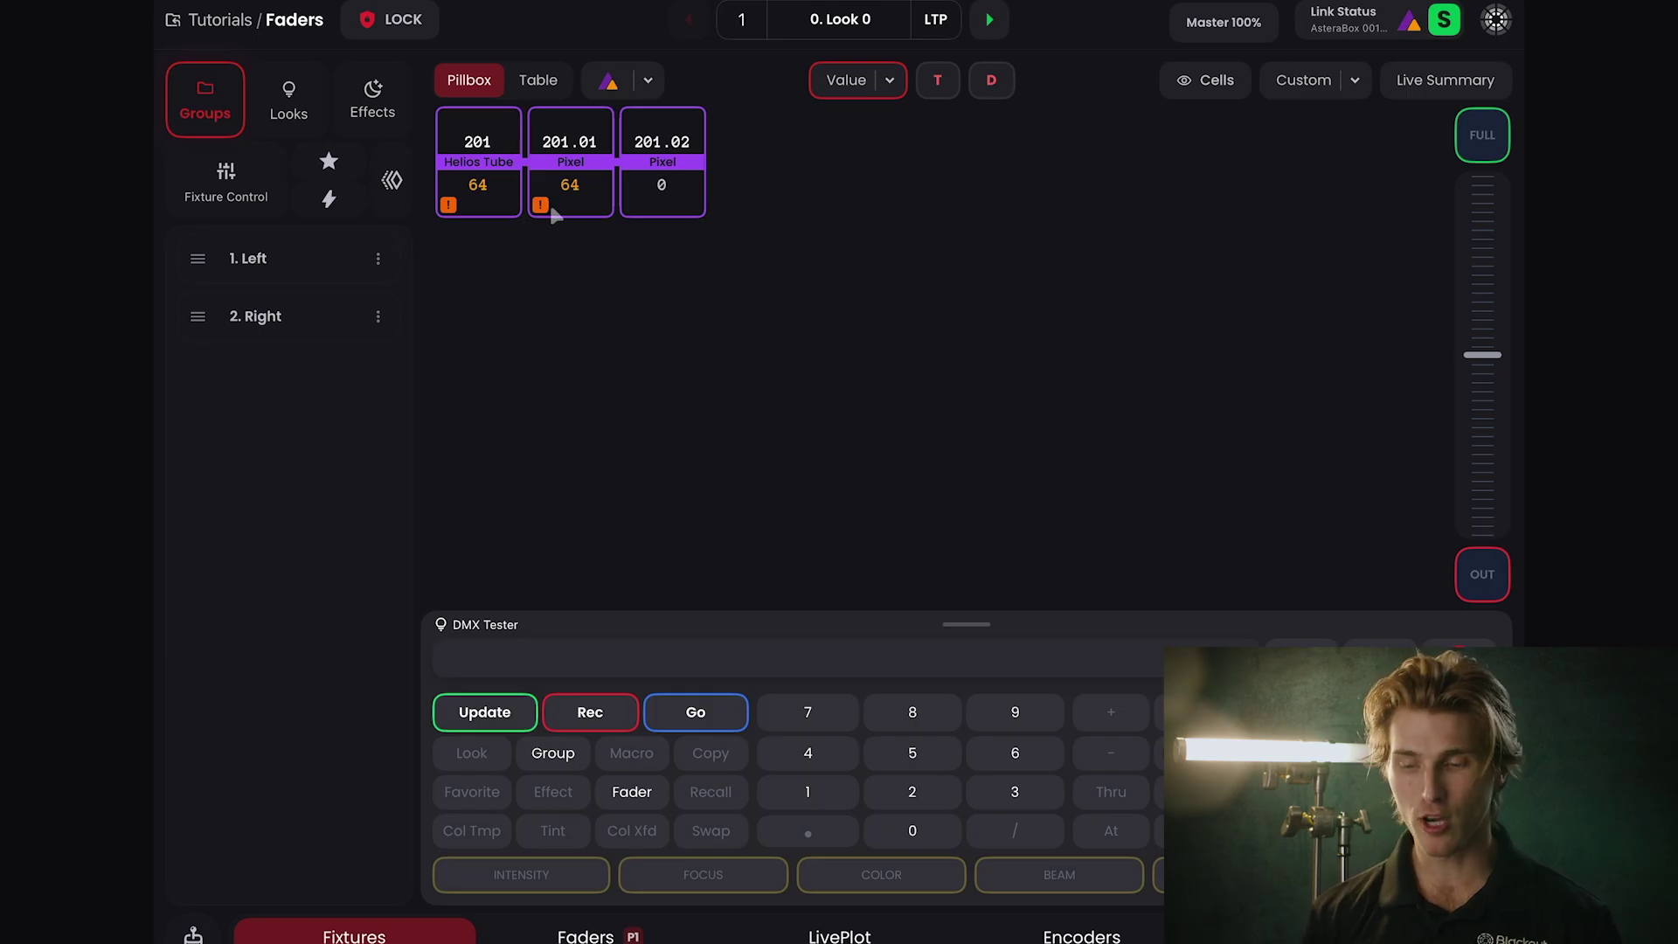
pyautogui.click(586, 936)
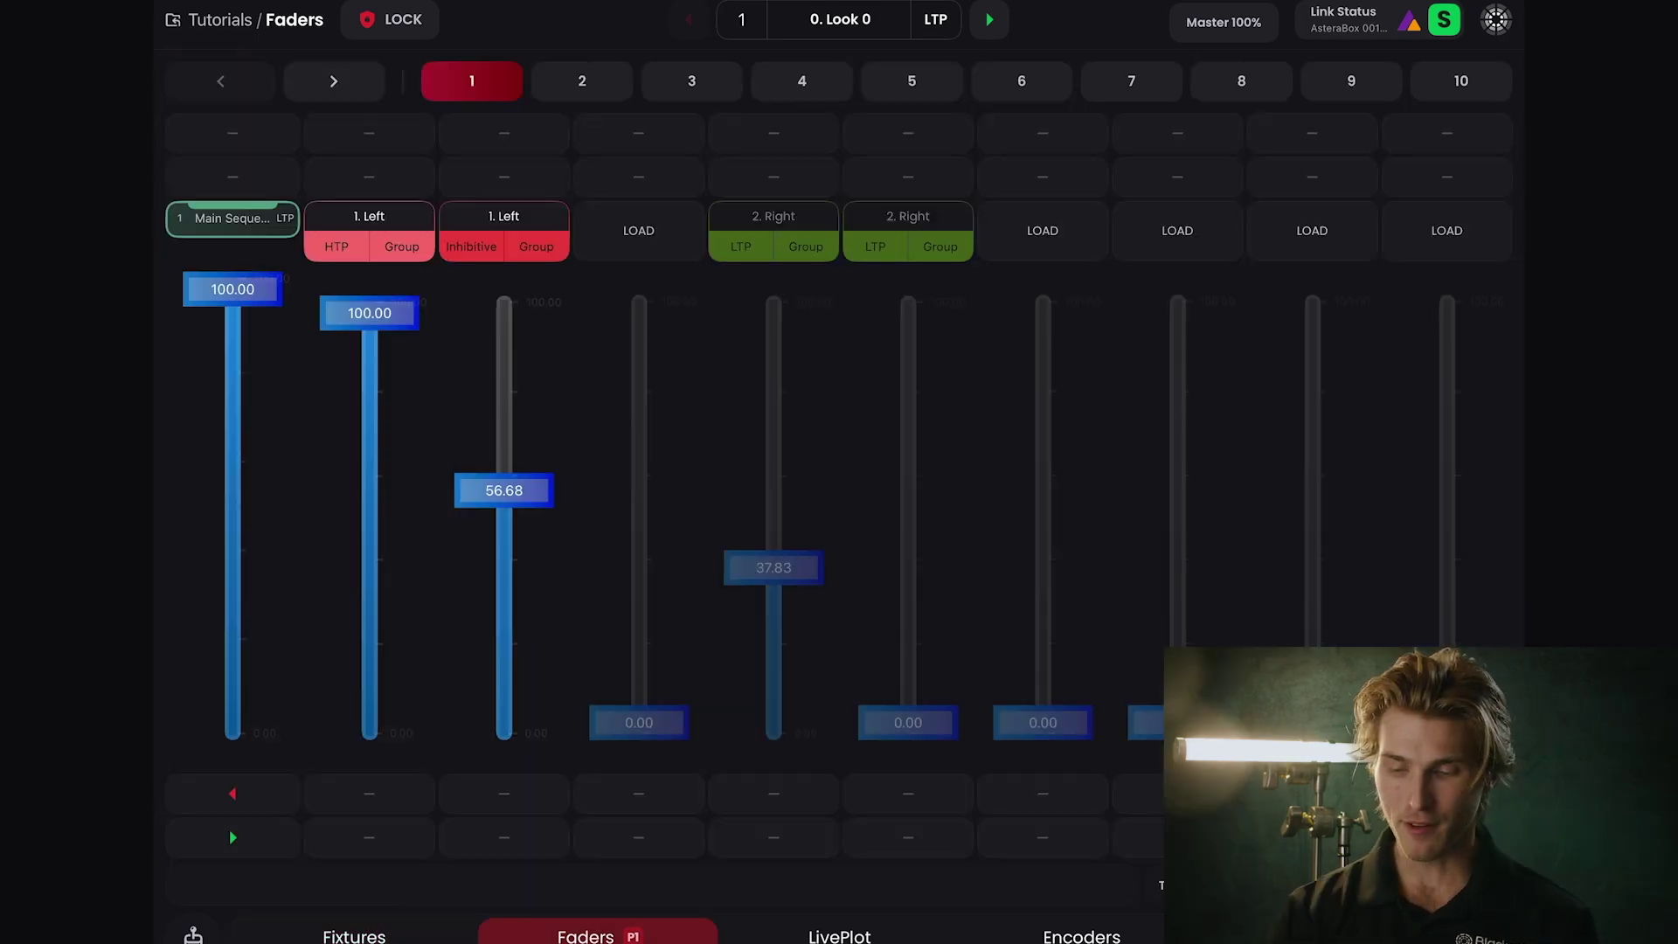
# Lower the Inhibitive Left fader to 23.10, check the fixtures' intensities, and bring the HTP Left fader up to 100
pyautogui.moveTo(505, 491); pyautogui.dragTo(505, 628)
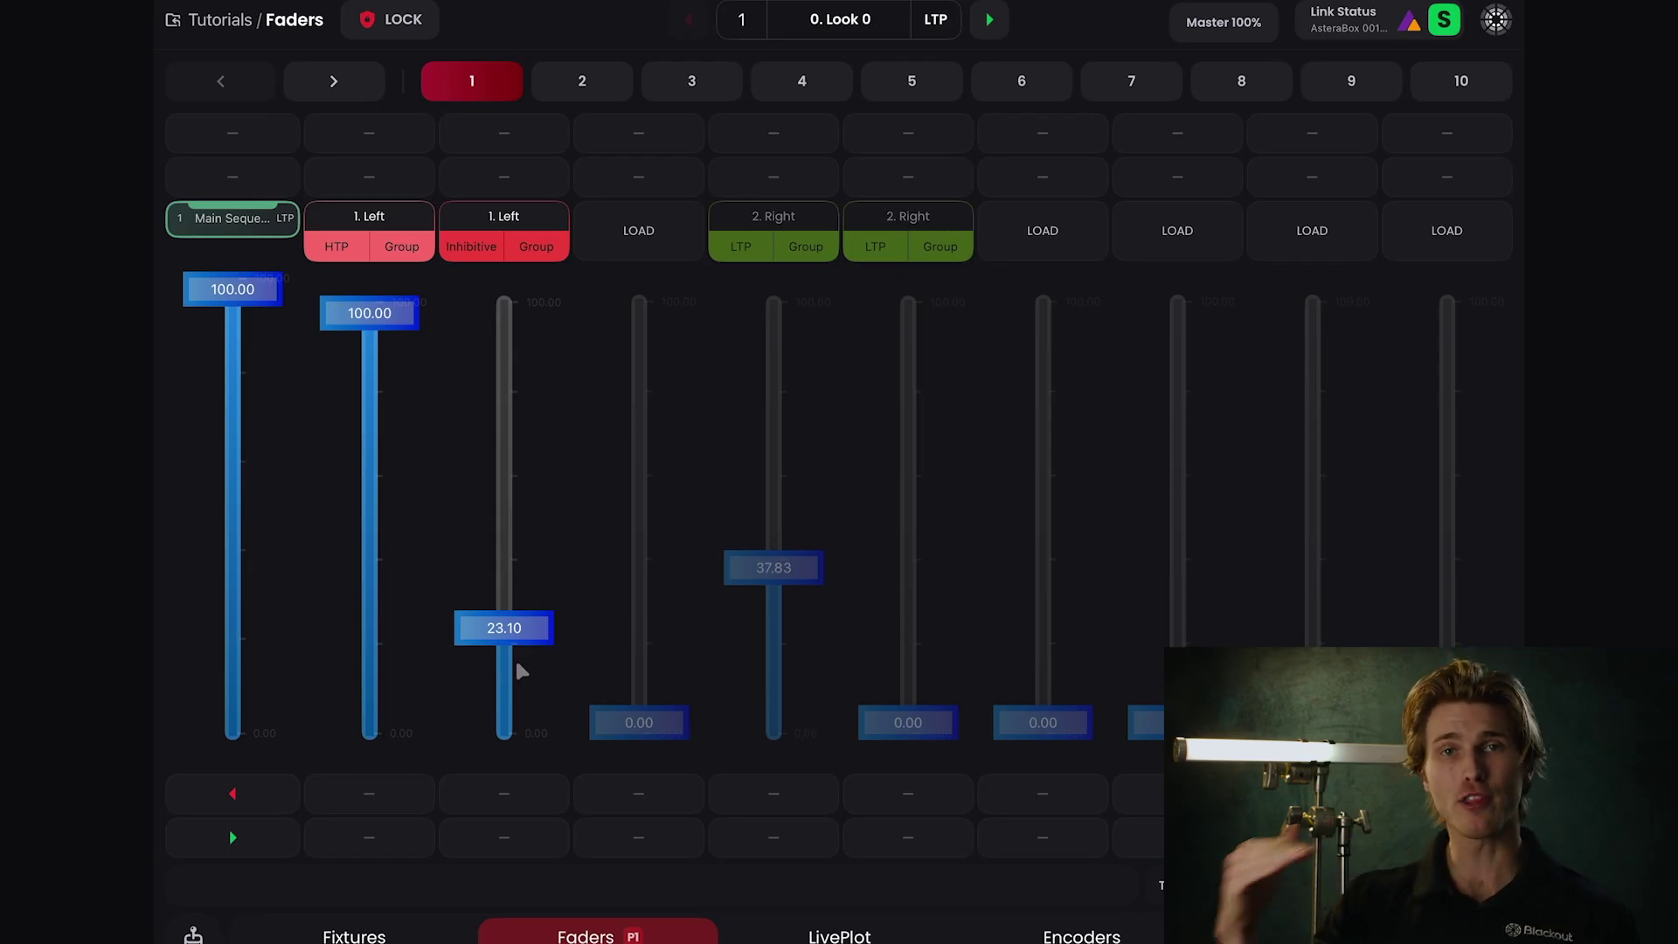
pyautogui.click(355, 934)
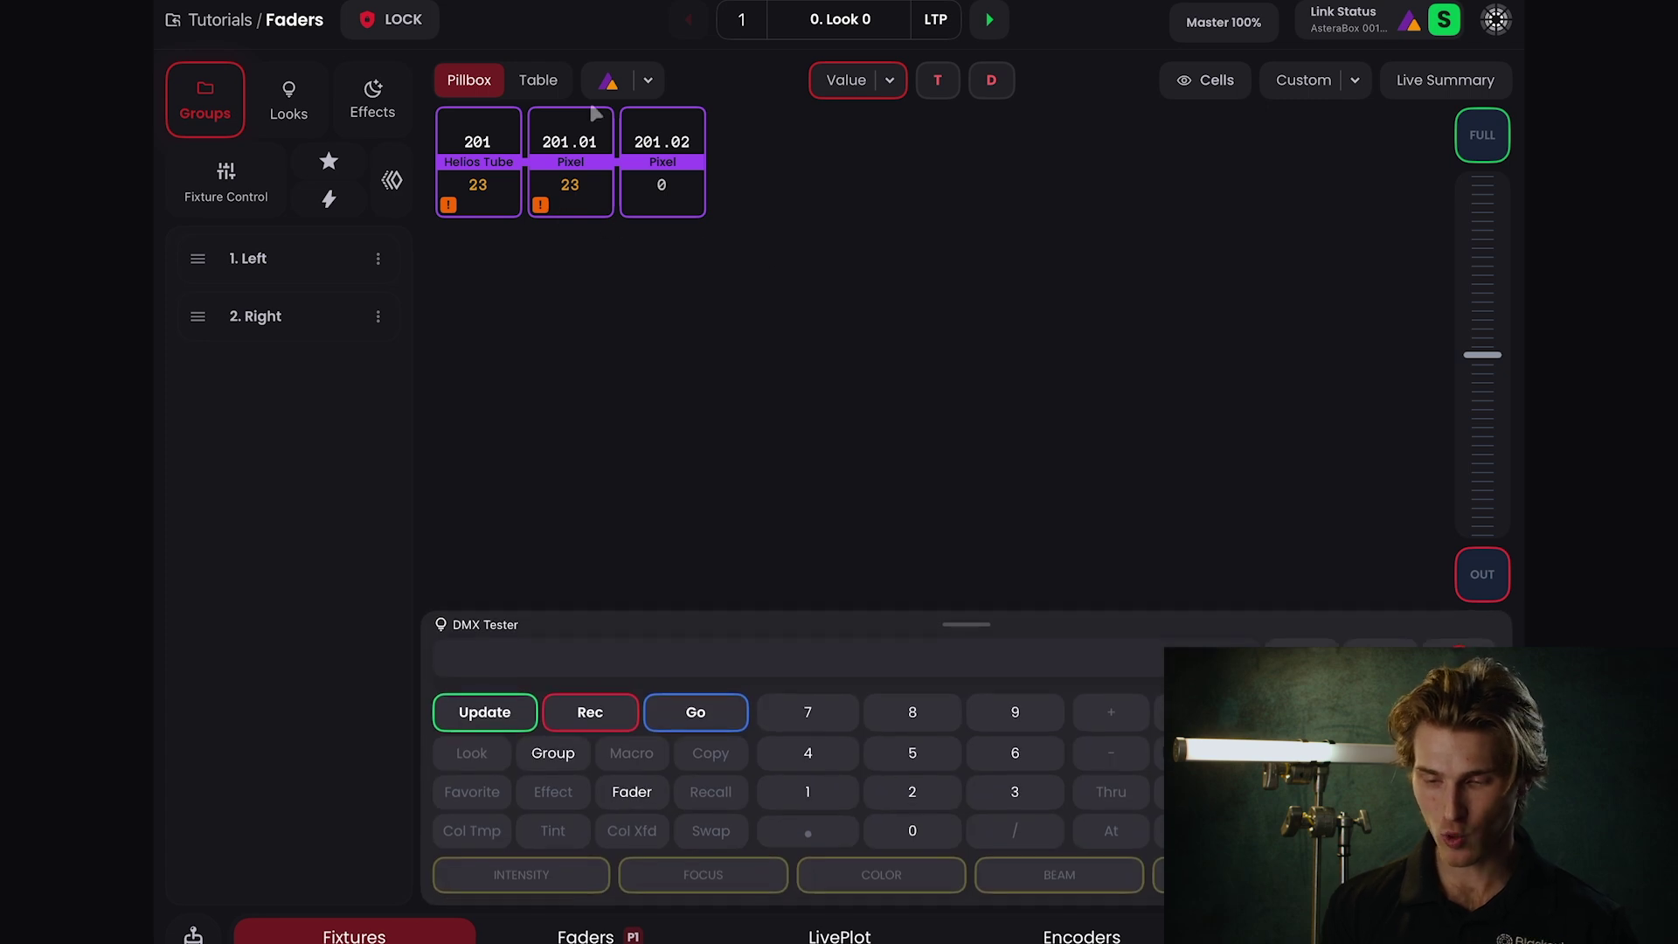
pyautogui.click(586, 934)
pyautogui.moveTo(370, 722); pyautogui.dragTo(370, 313)
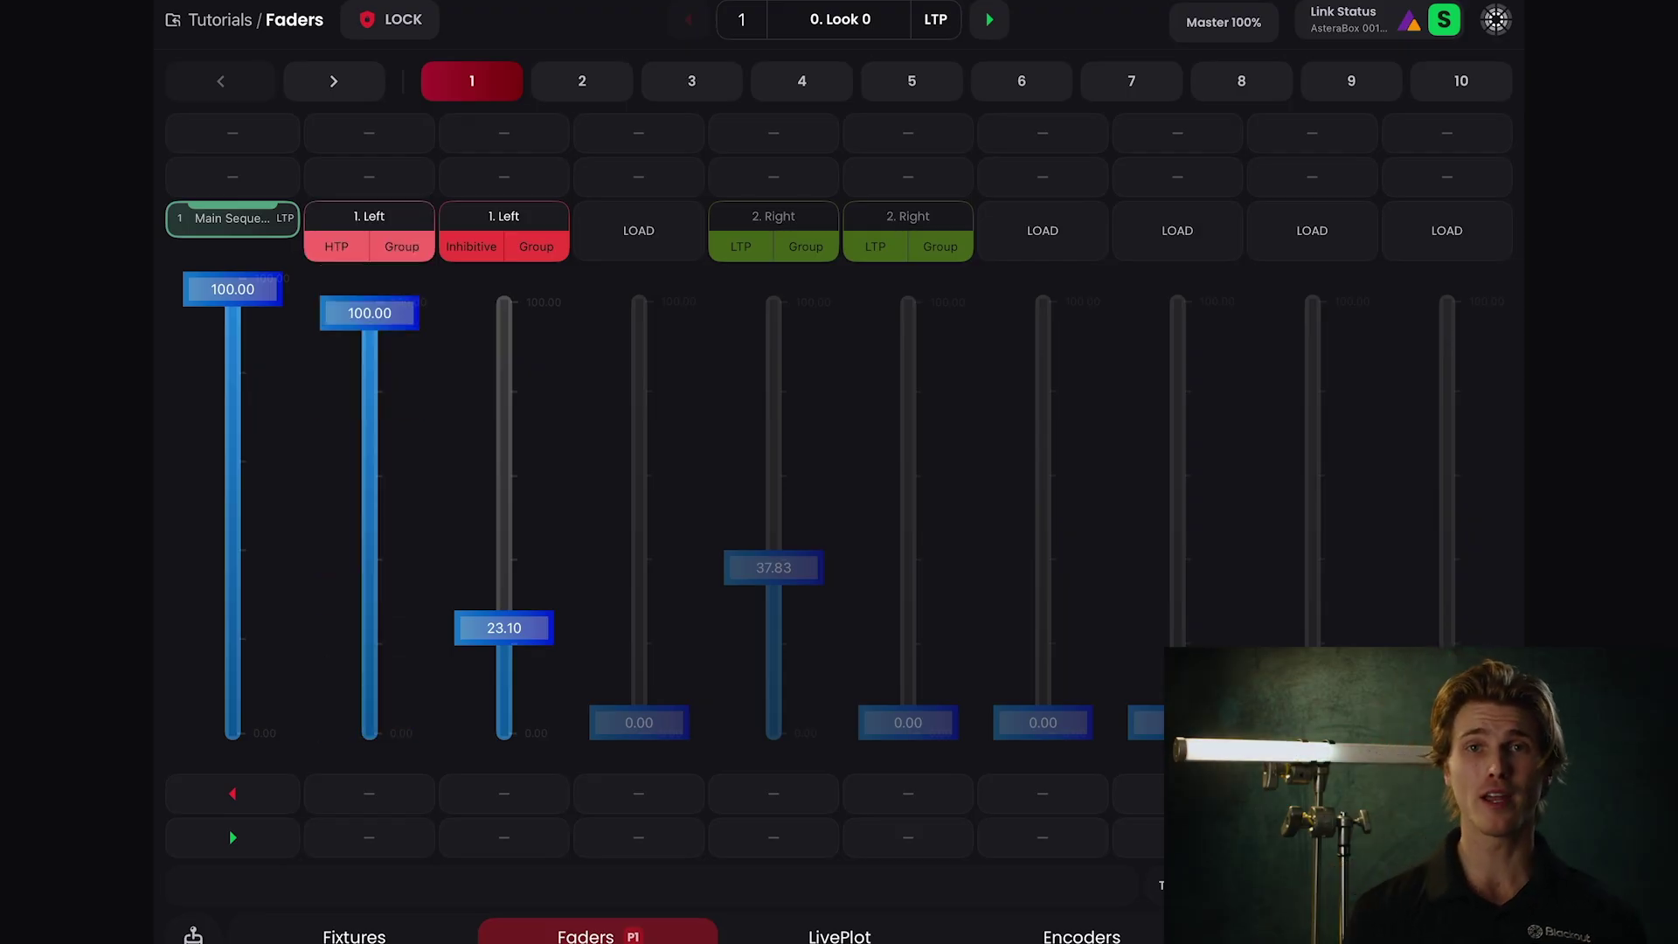
# Turn off the HTP Left fader and set pixel fixture 201.01 to Full from the fixtures view
pyautogui.click(417, 224)
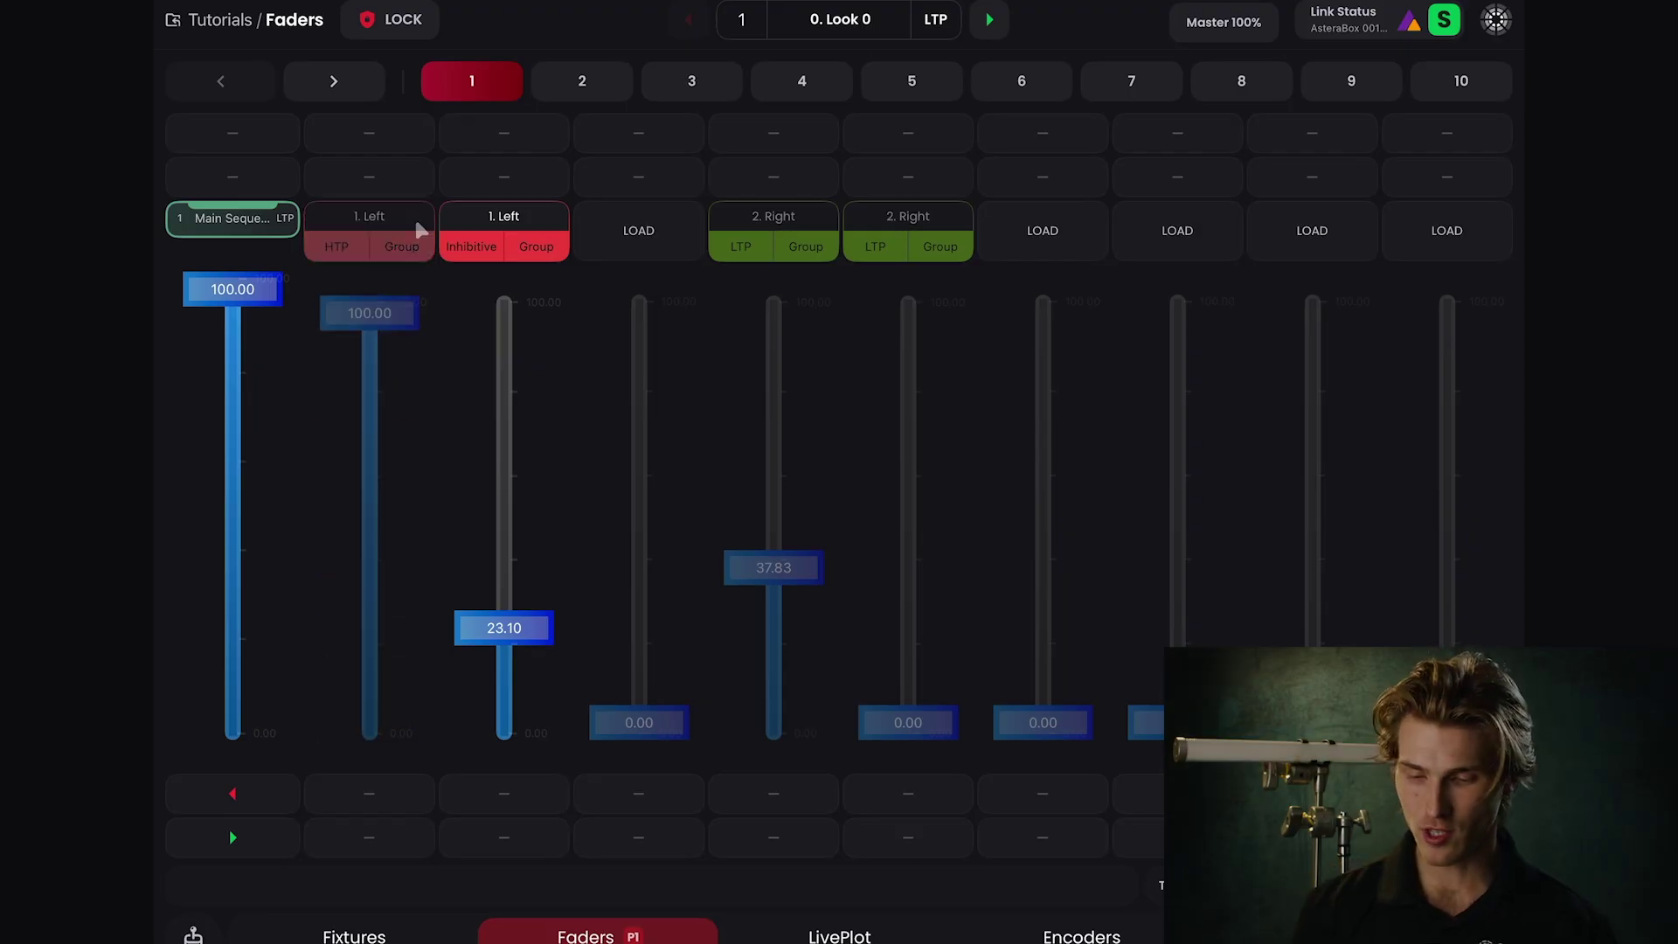
pyautogui.click(356, 934)
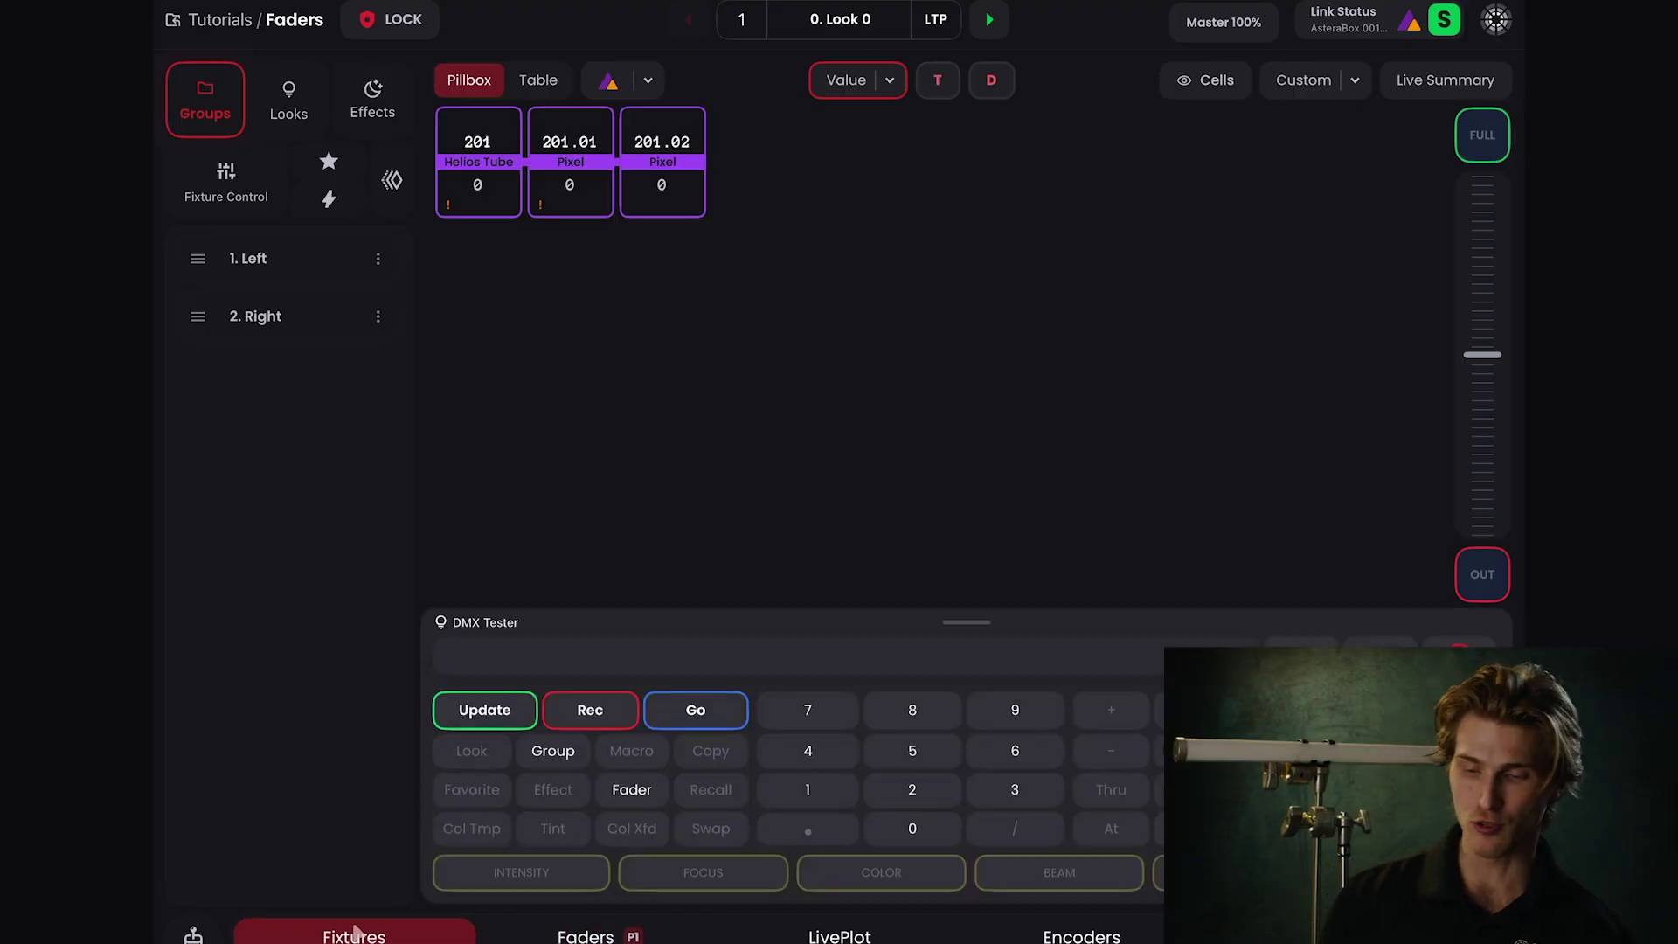
pyautogui.click(573, 192)
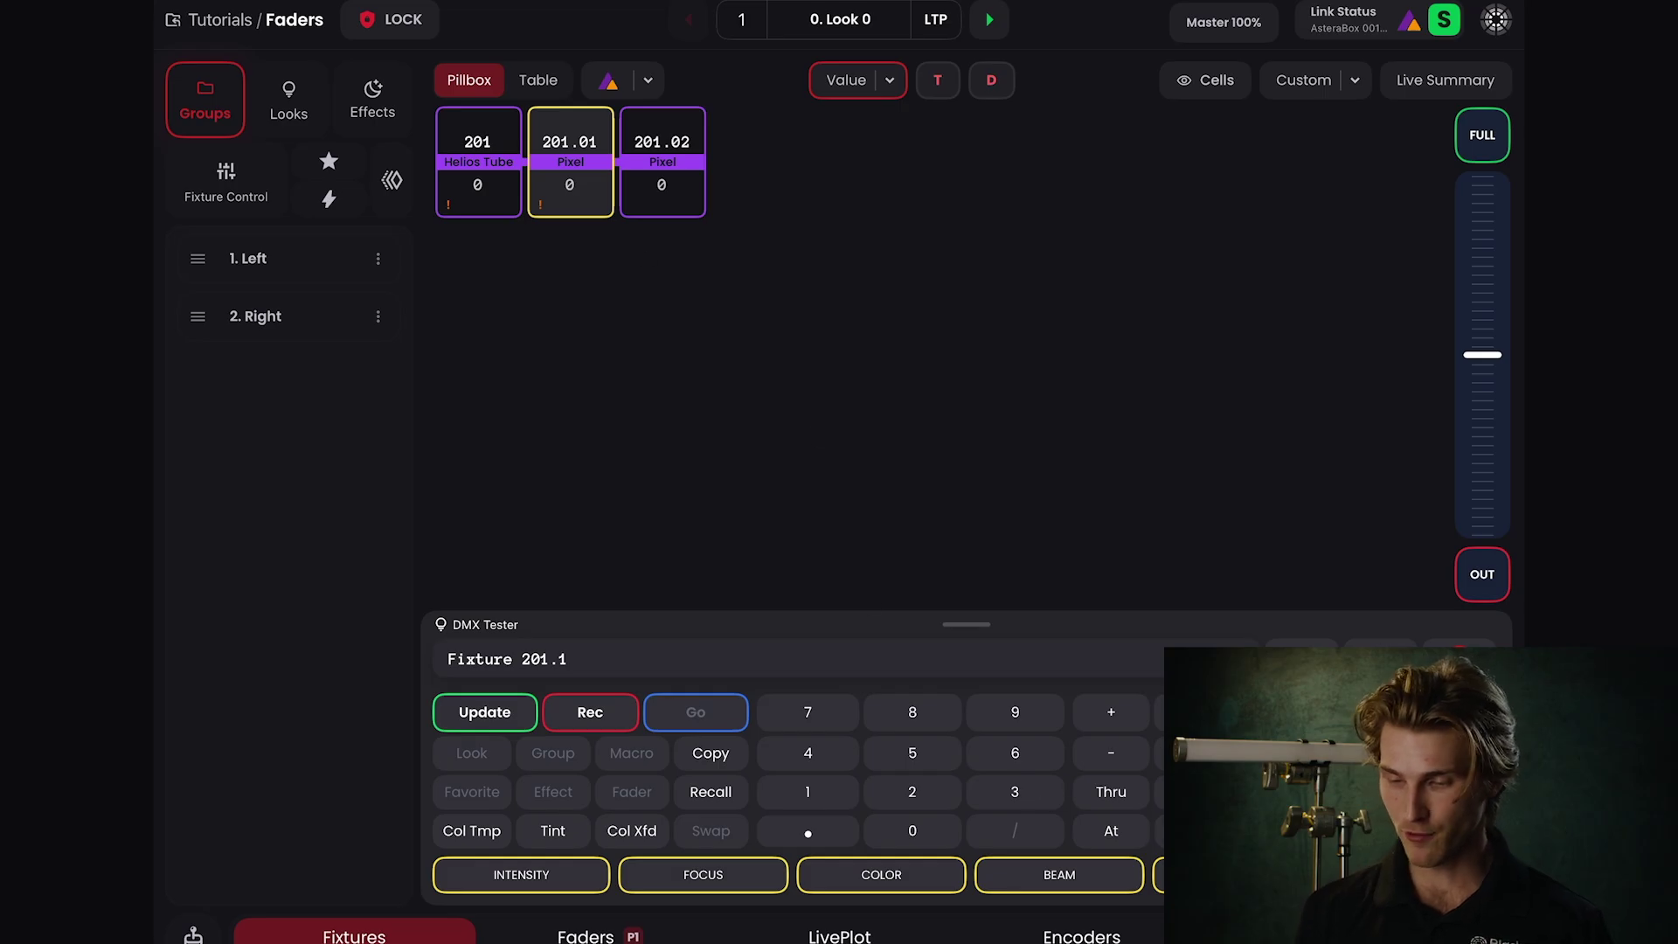
pyautogui.press('f')
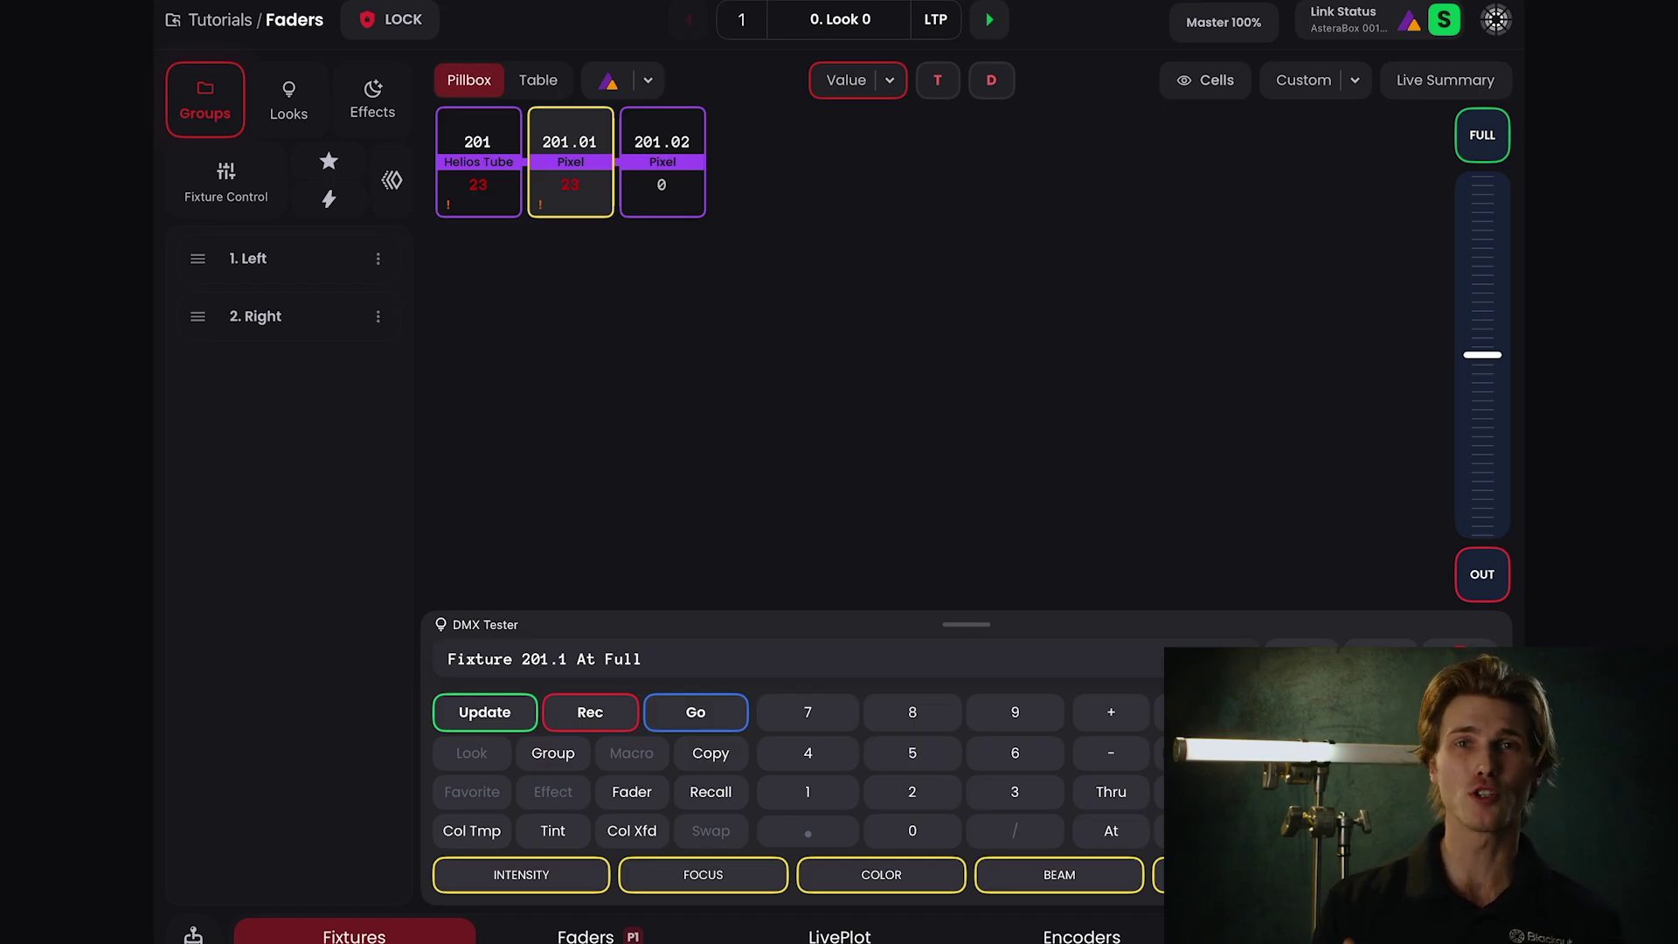
# Open the configuration of the Inhibitive Left fader
pyautogui.click(586, 931)
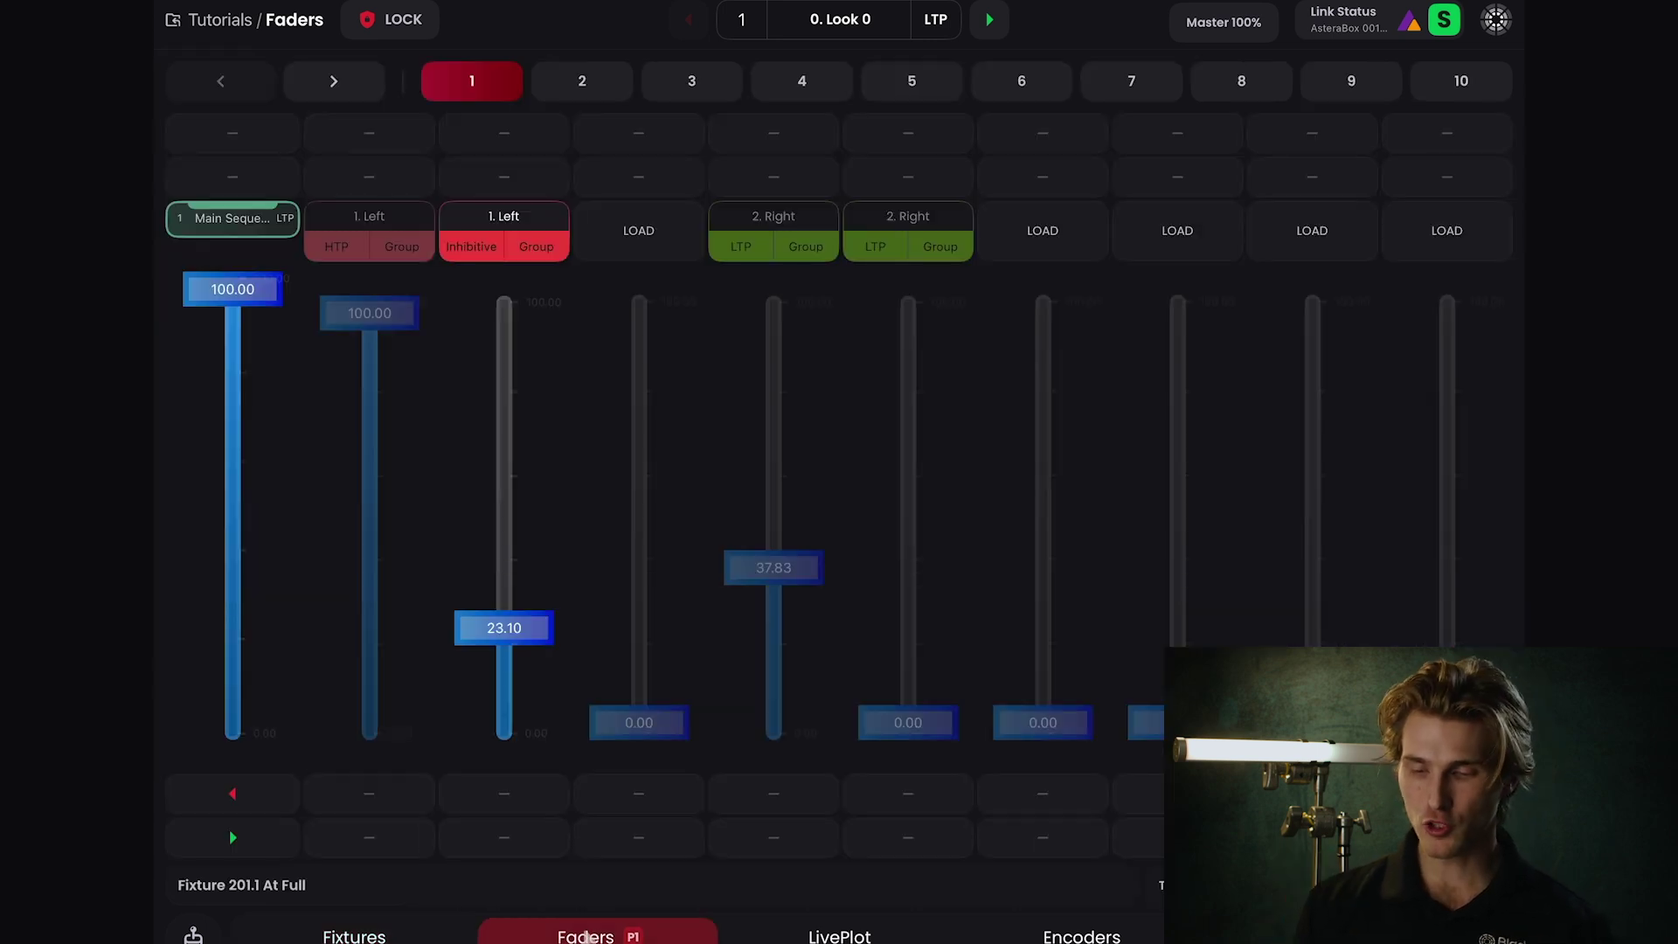
pyautogui.click(515, 238)
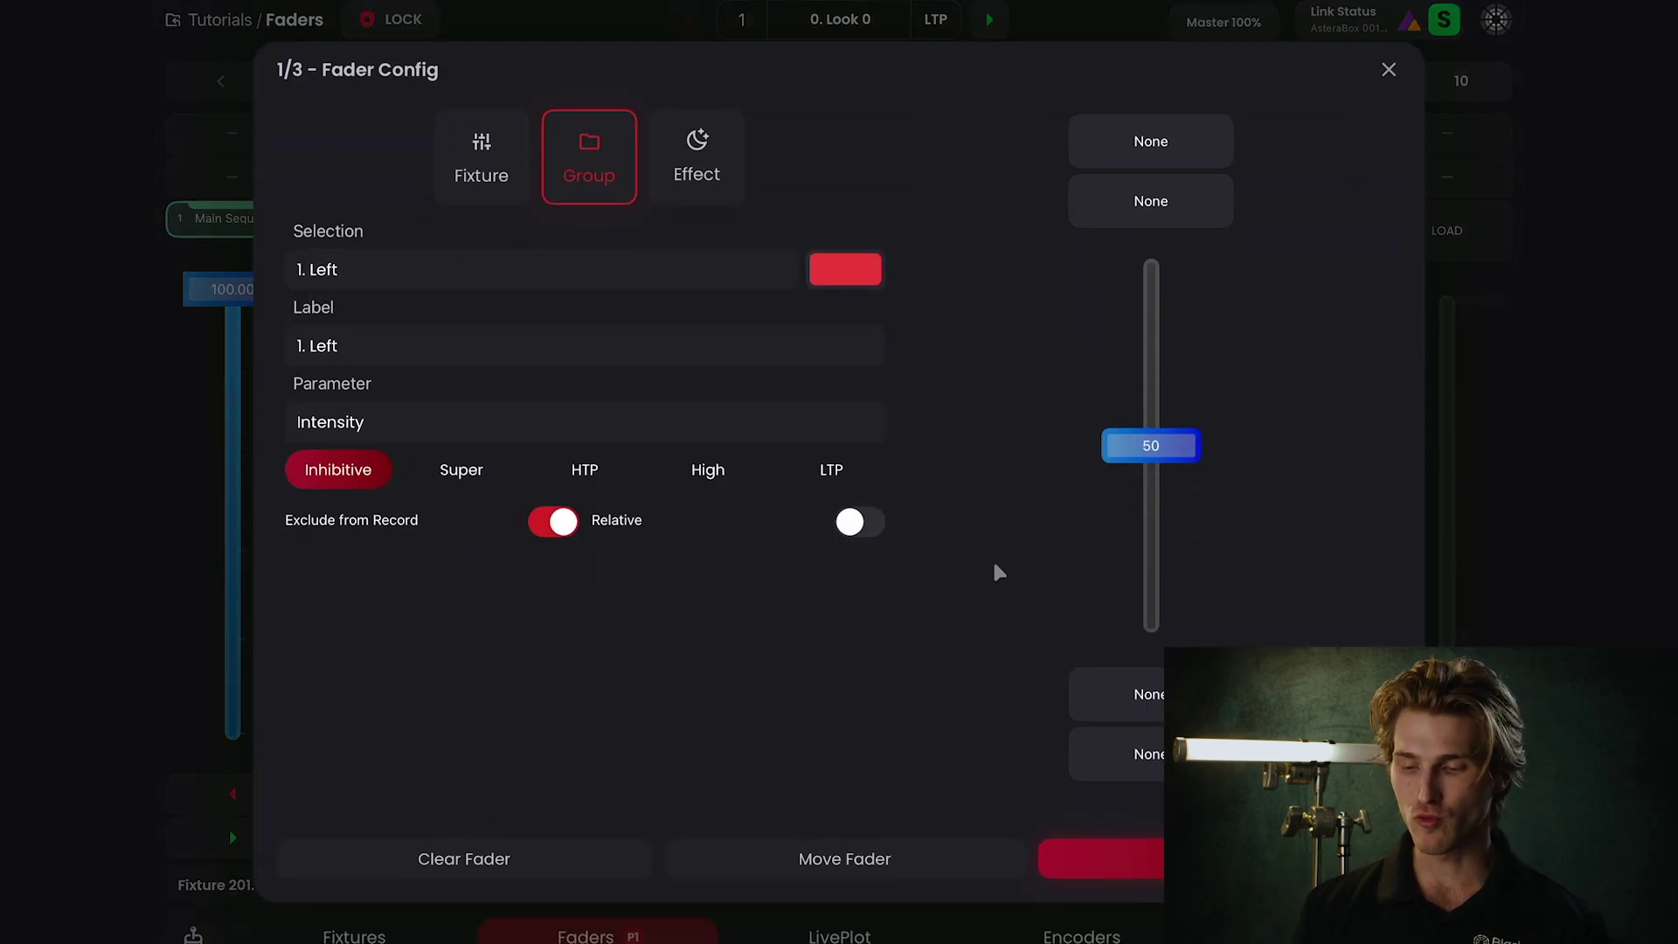